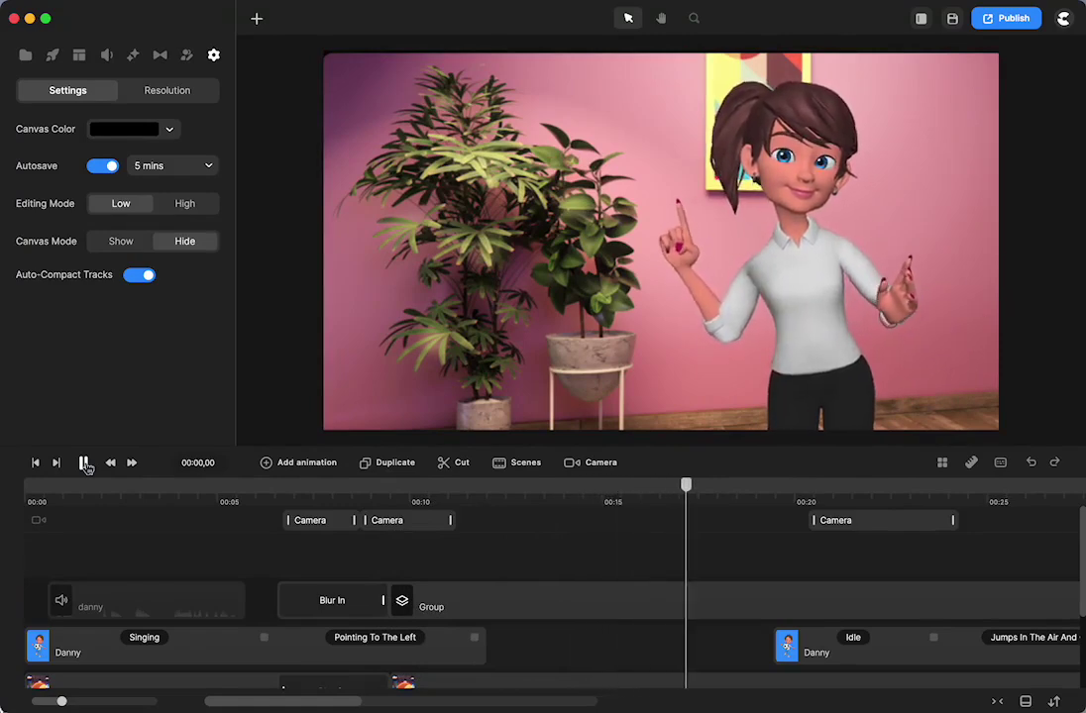
- Stop the preview and park the playhead at 00:37, just past the last clips
click(84, 463)
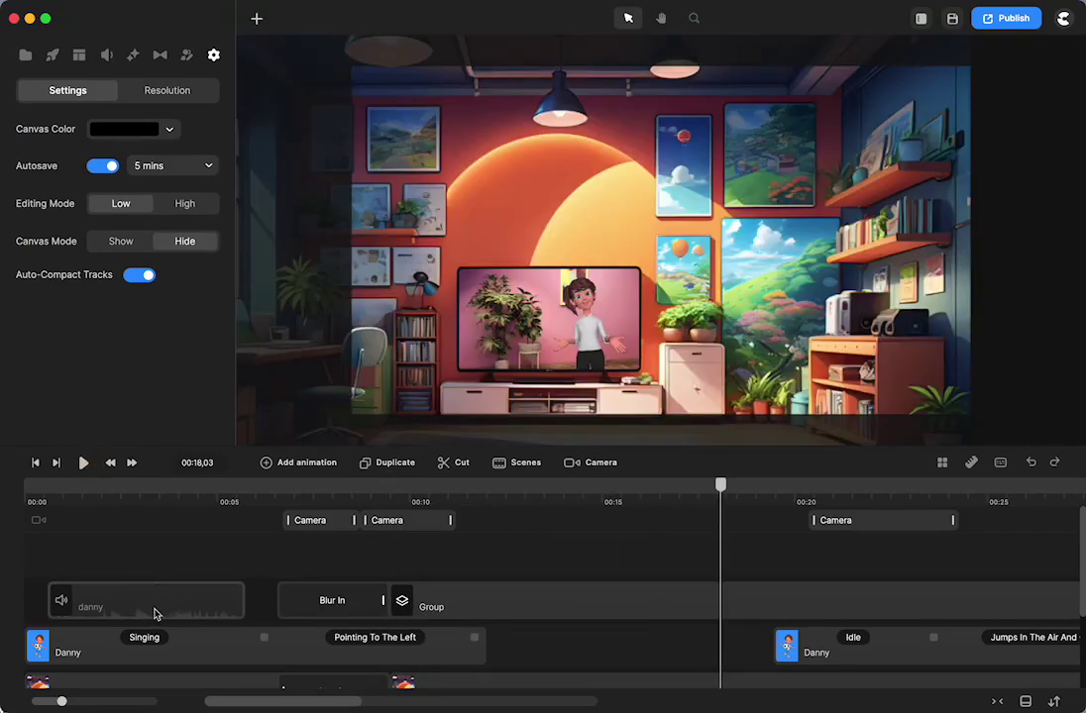
scroll(177, 611, right, 10)
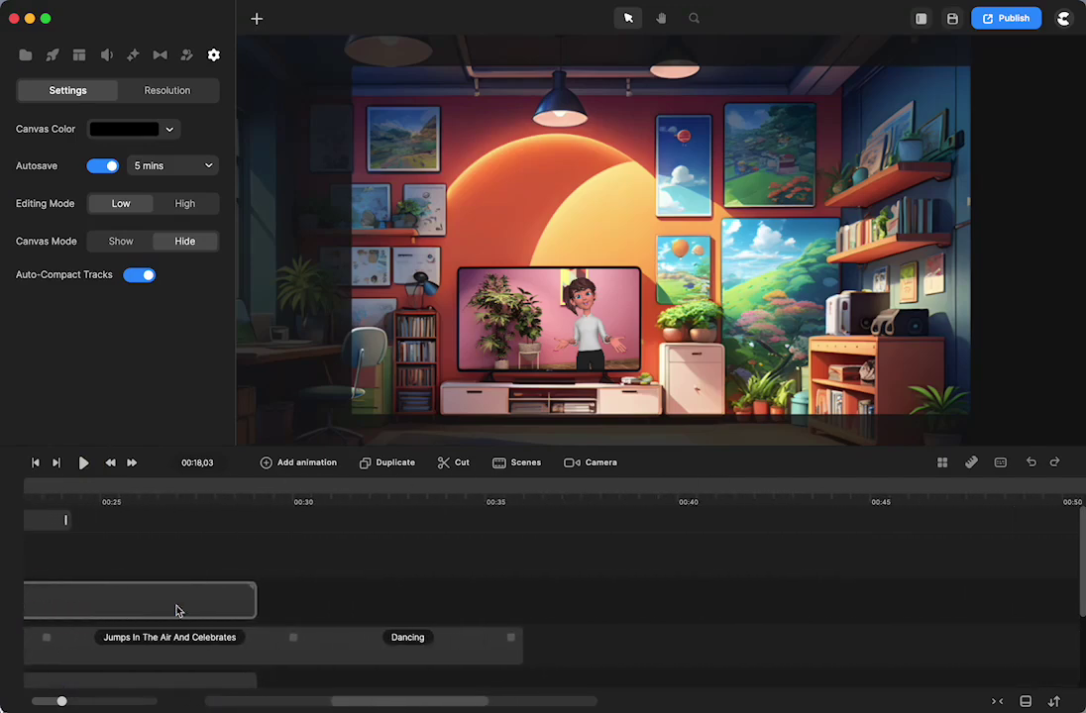
click(595, 490)
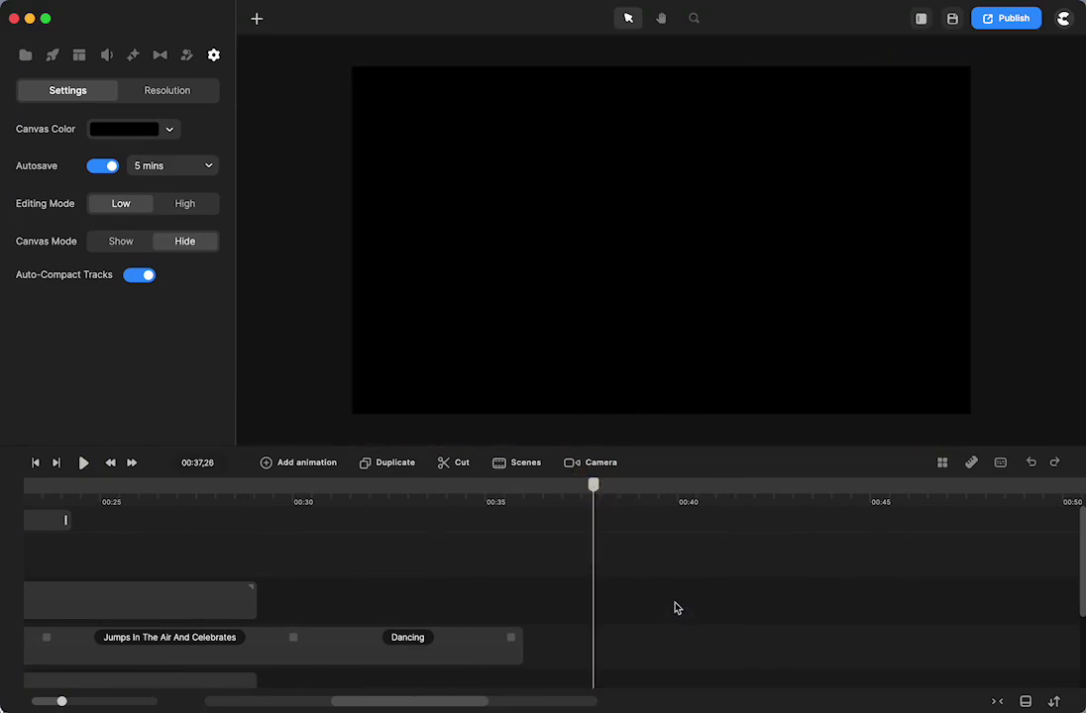
- From the start, review the first Camera clip's zoom in Camera Mode, scrubbing from 00:09 to 00:12
click(36, 463)
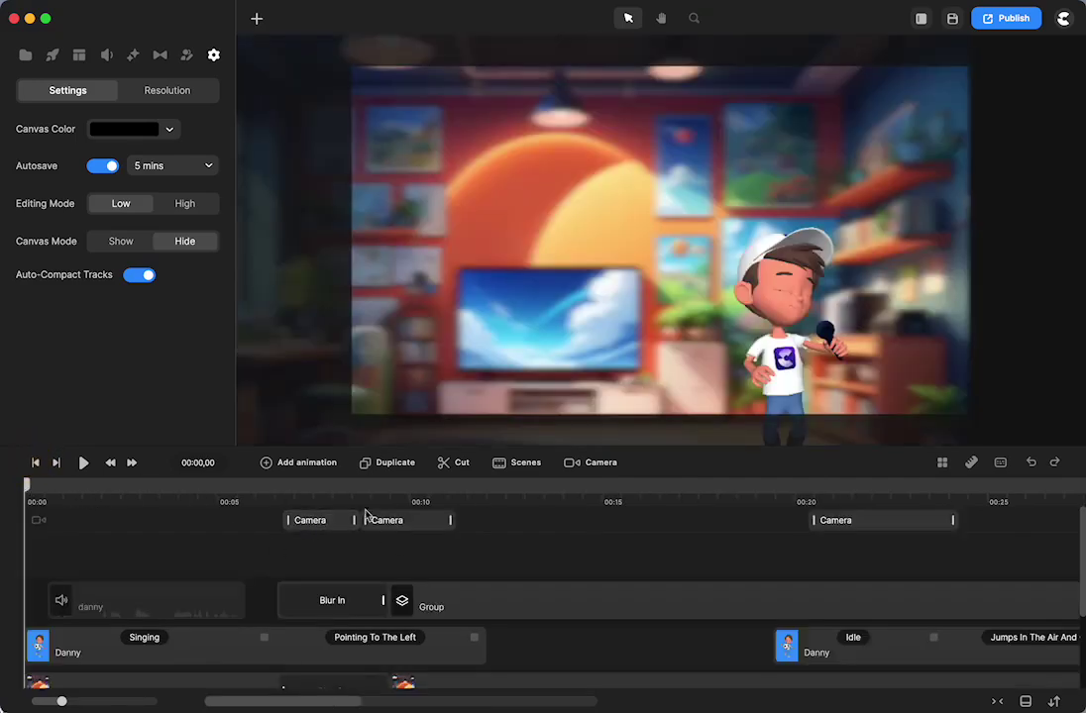
click(316, 528)
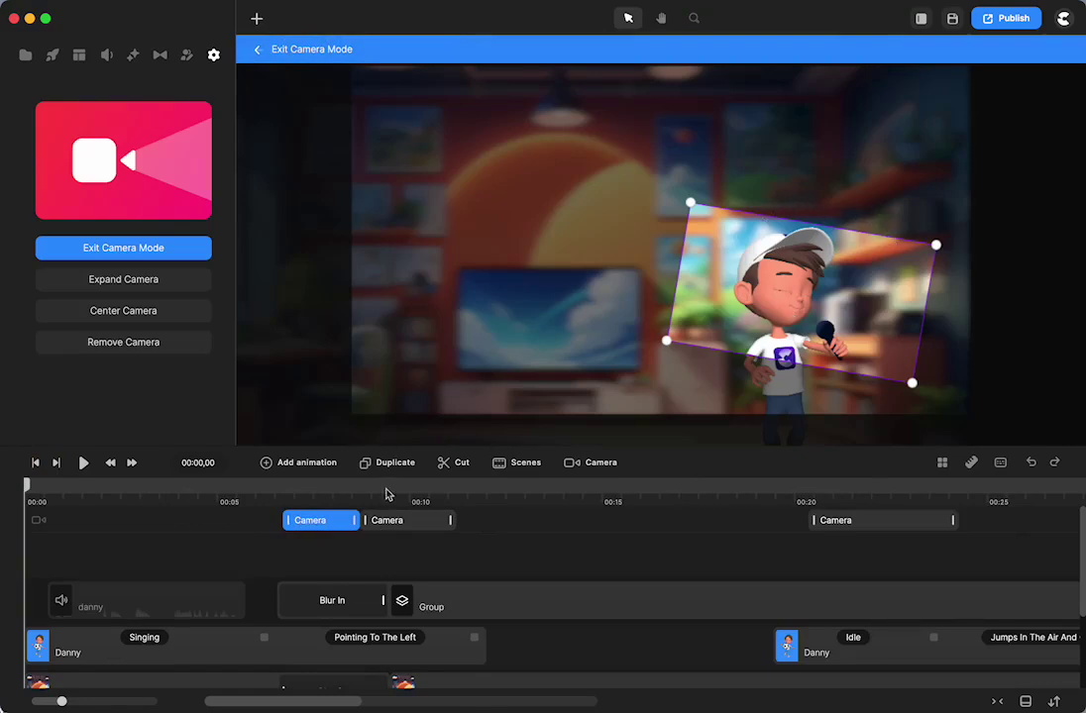
click(388, 494)
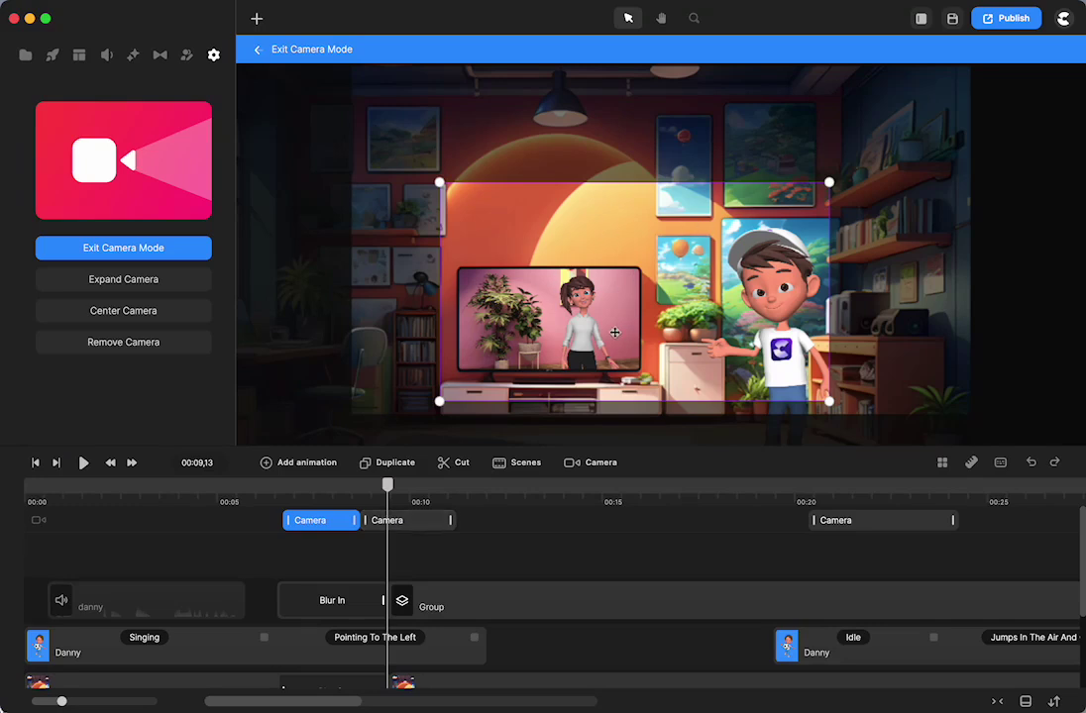
drag(391, 493, 995, 471)
scroll(685, 586, right, 10)
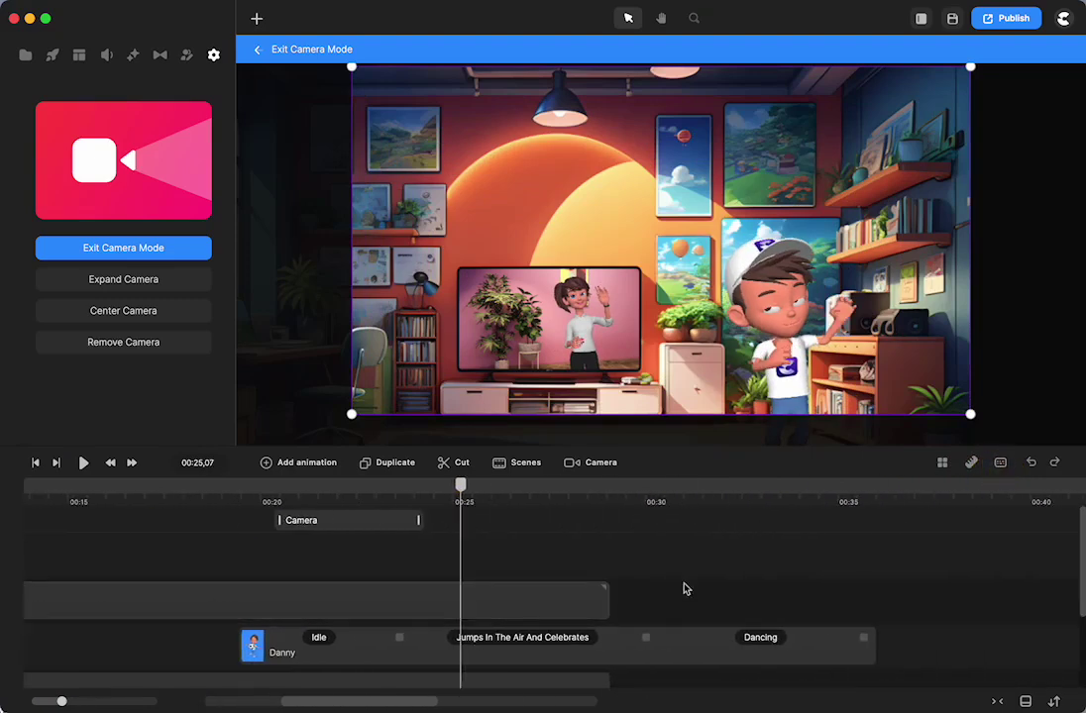
scroll(682, 589, right, 5)
- Drop the Bedroom 2 background from the Backgrounds library onto the canvas at 00:36
click(581, 487)
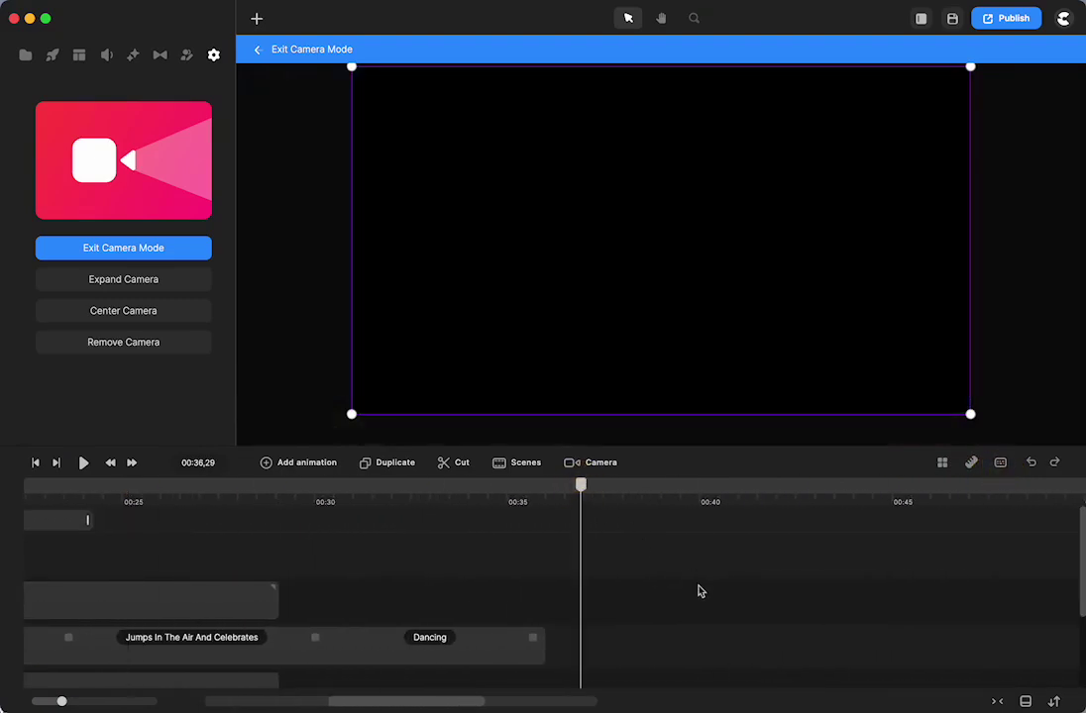
click(52, 54)
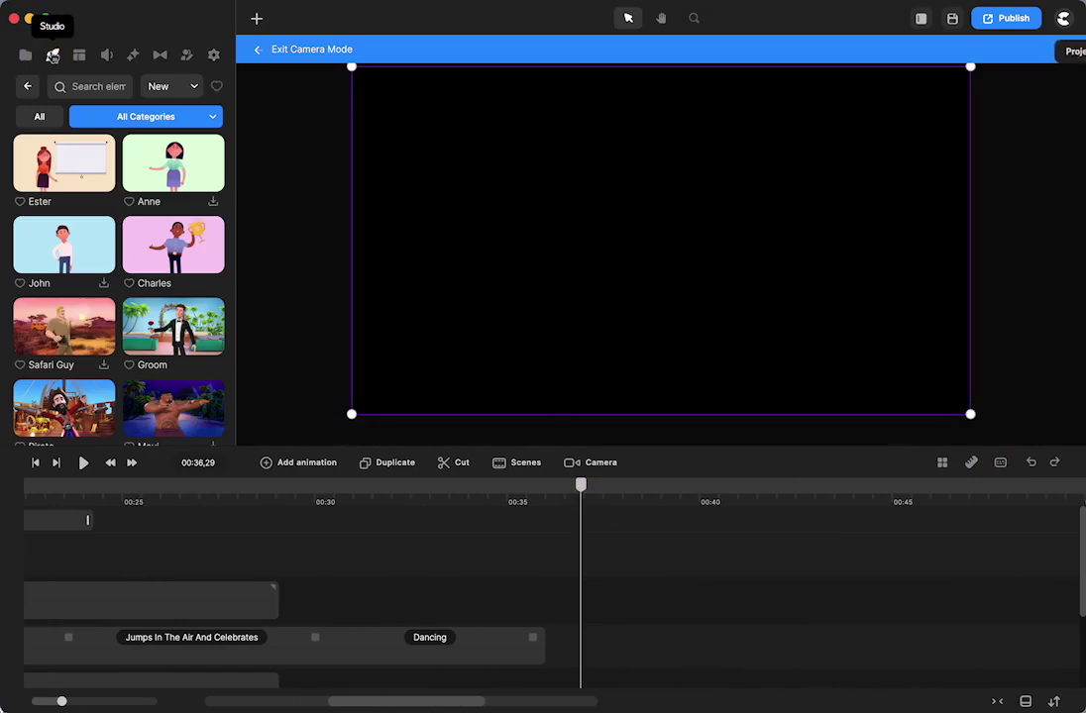
click(29, 89)
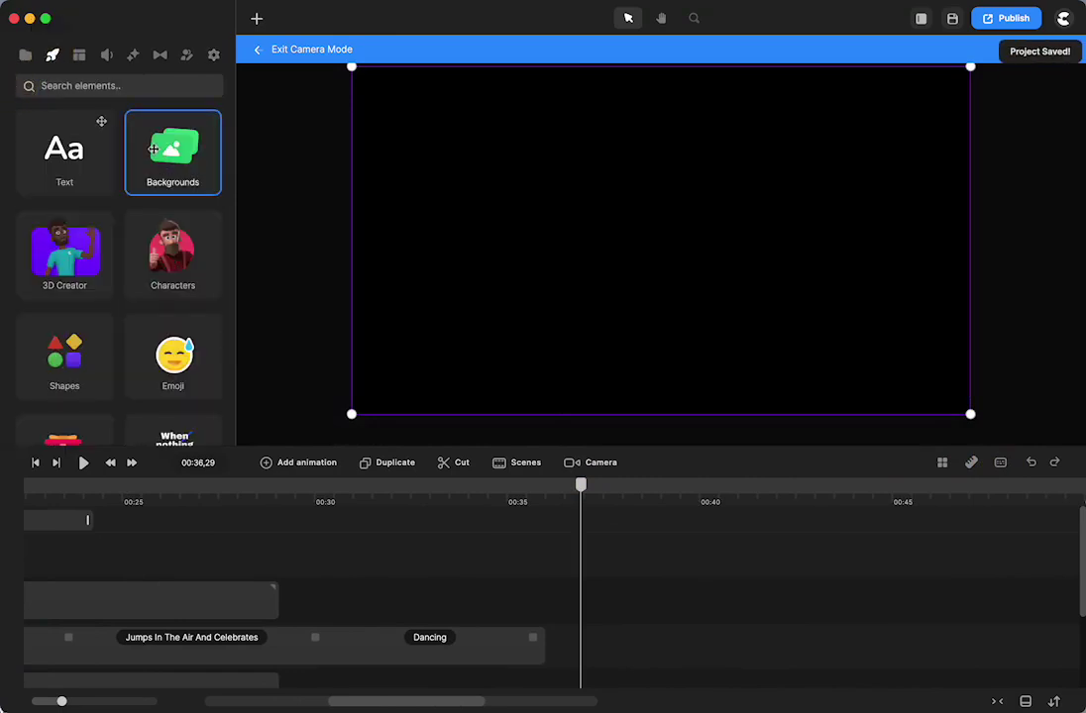
click(172, 166)
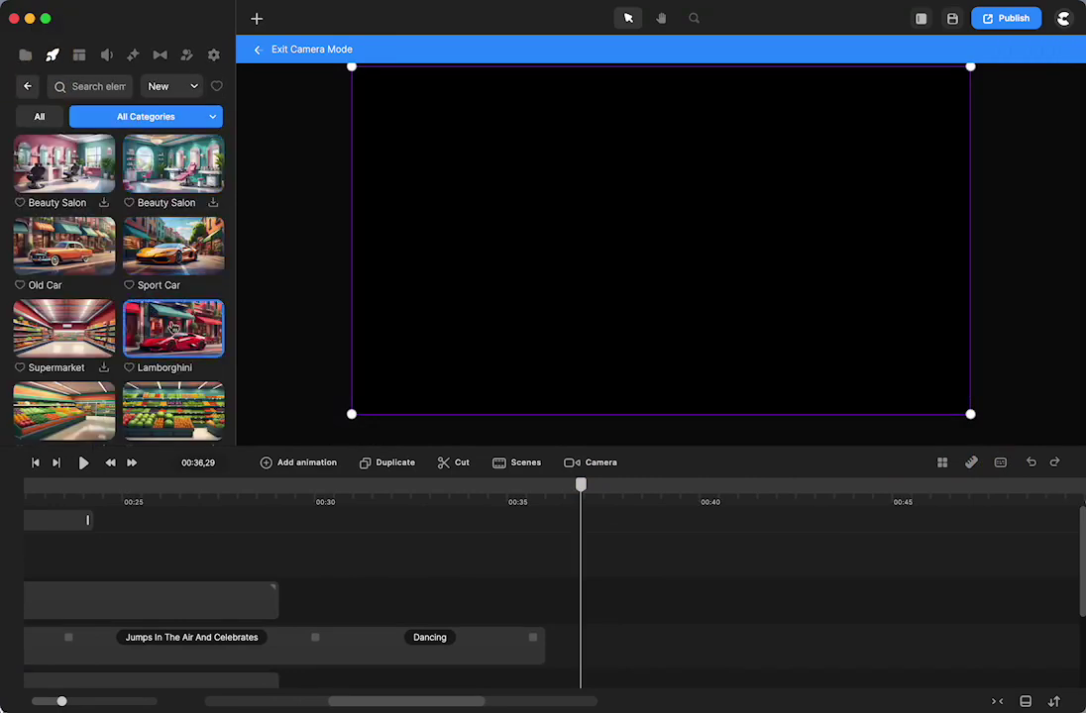
scroll(172, 326, down, 2)
scroll(172, 326, down, 7)
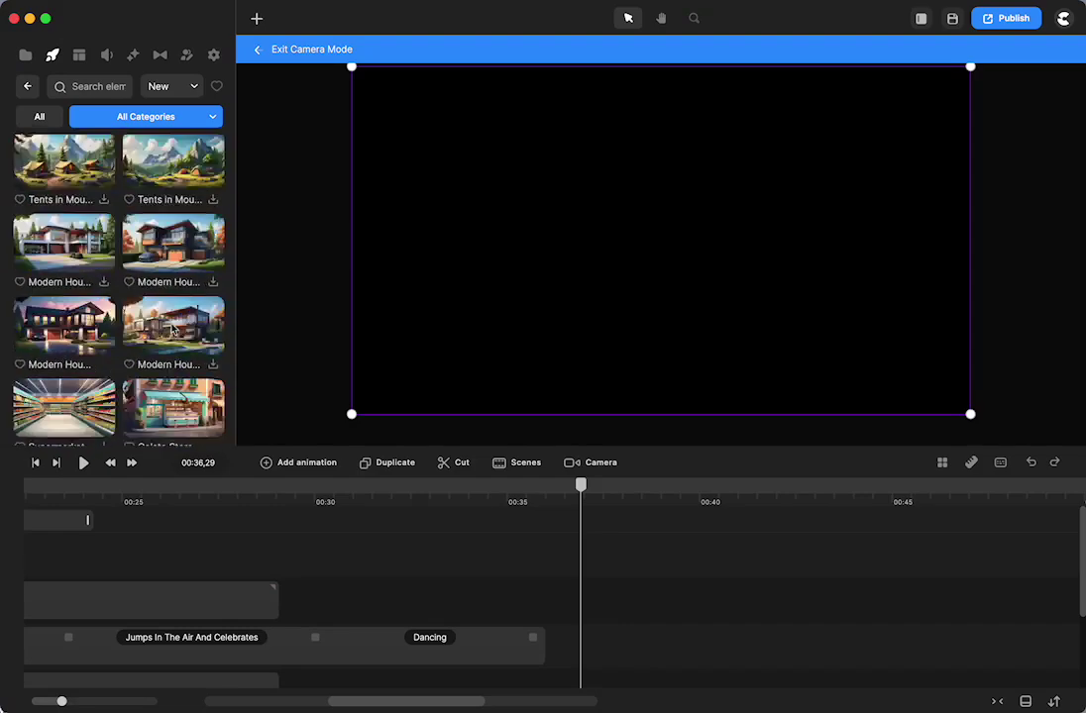
scroll(172, 327, down, 10)
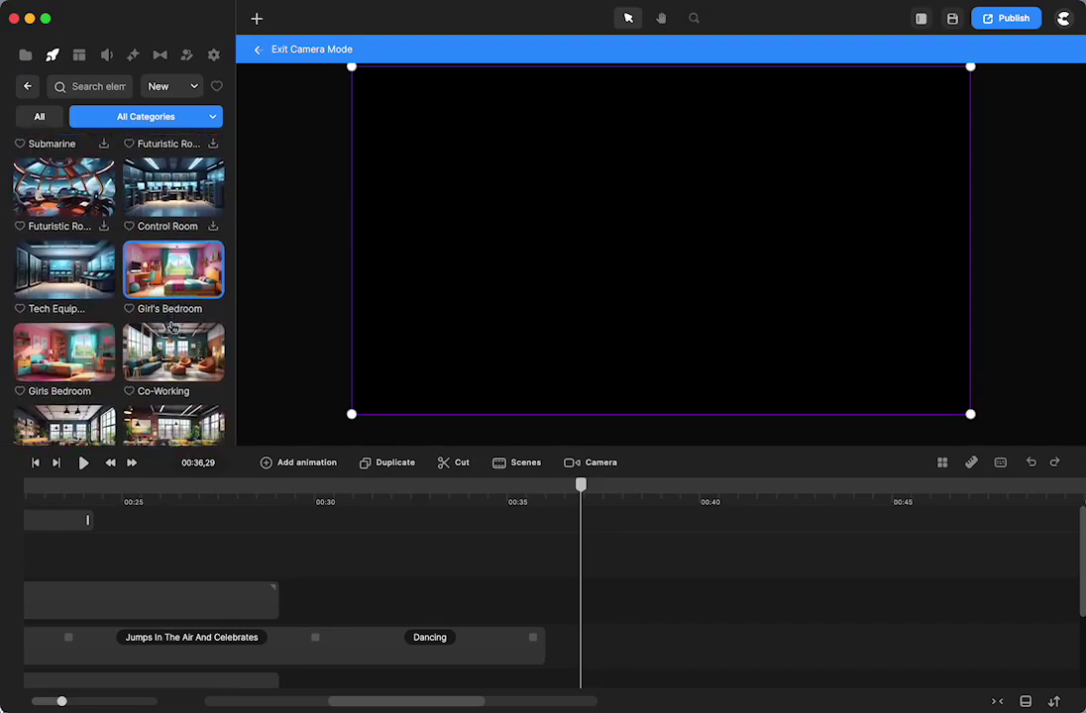
scroll(173, 327, down, 5)
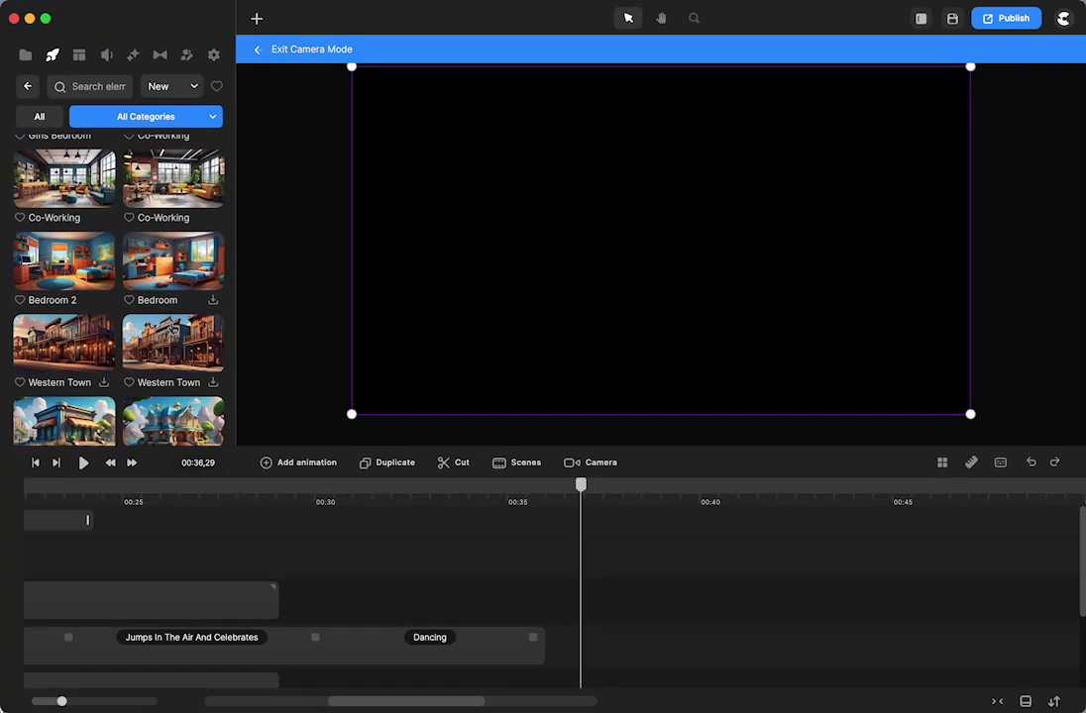
drag(62, 268, 664, 260)
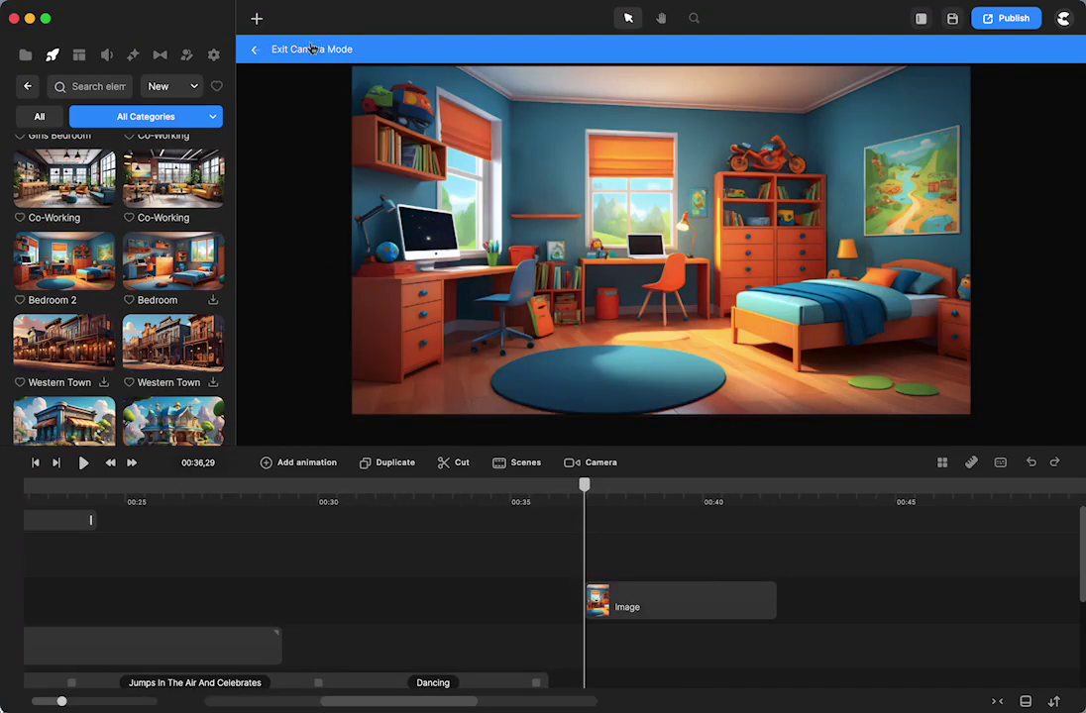
- Leave Camera Mode, lengthen the background, and add a shrunken Danny standing on the bedroom rug
click(311, 49)
drag(774, 598, 1021, 595)
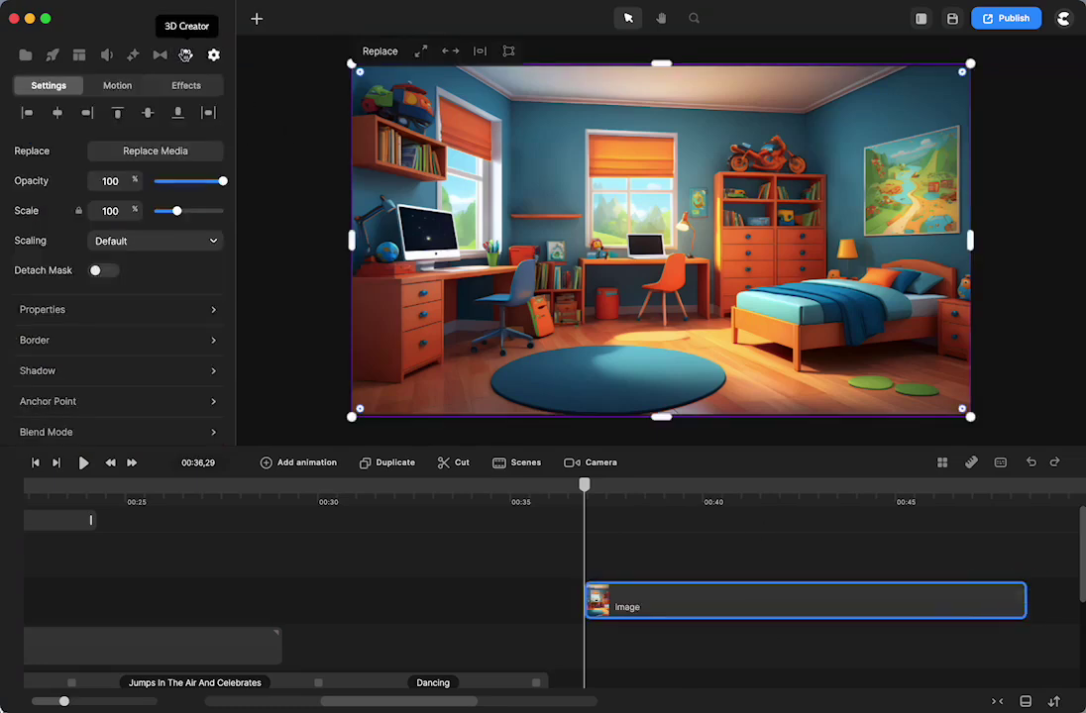
click(185, 55)
drag(64, 138, 868, 338)
drag(707, 246, 569, 276)
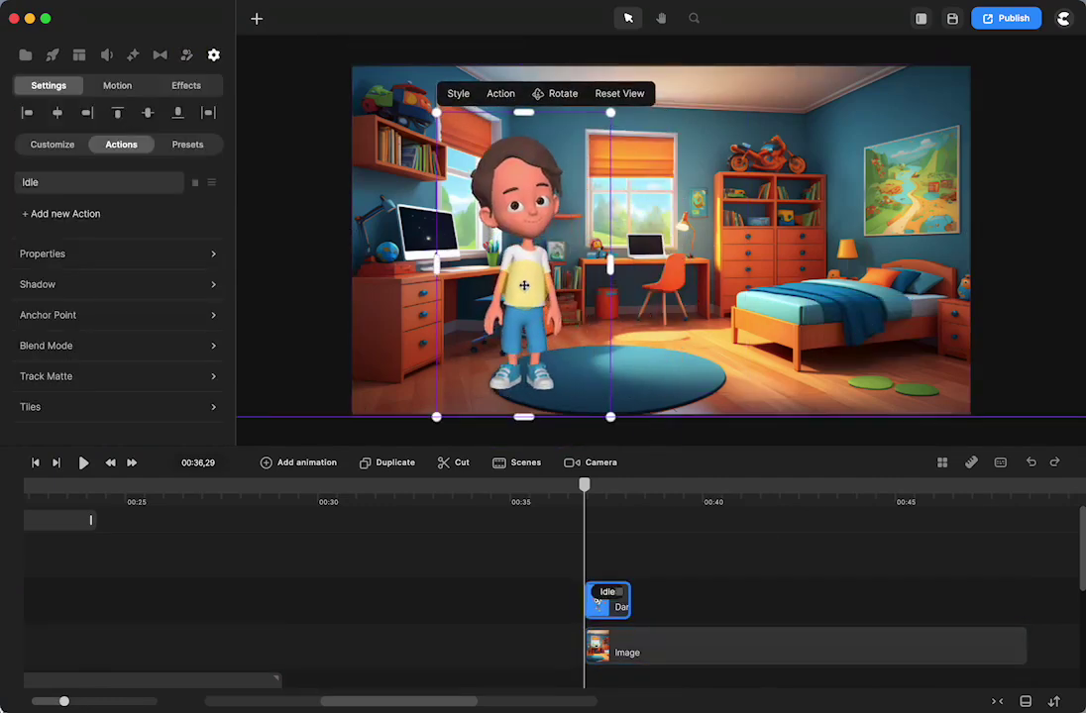
drag(611, 113, 581, 157)
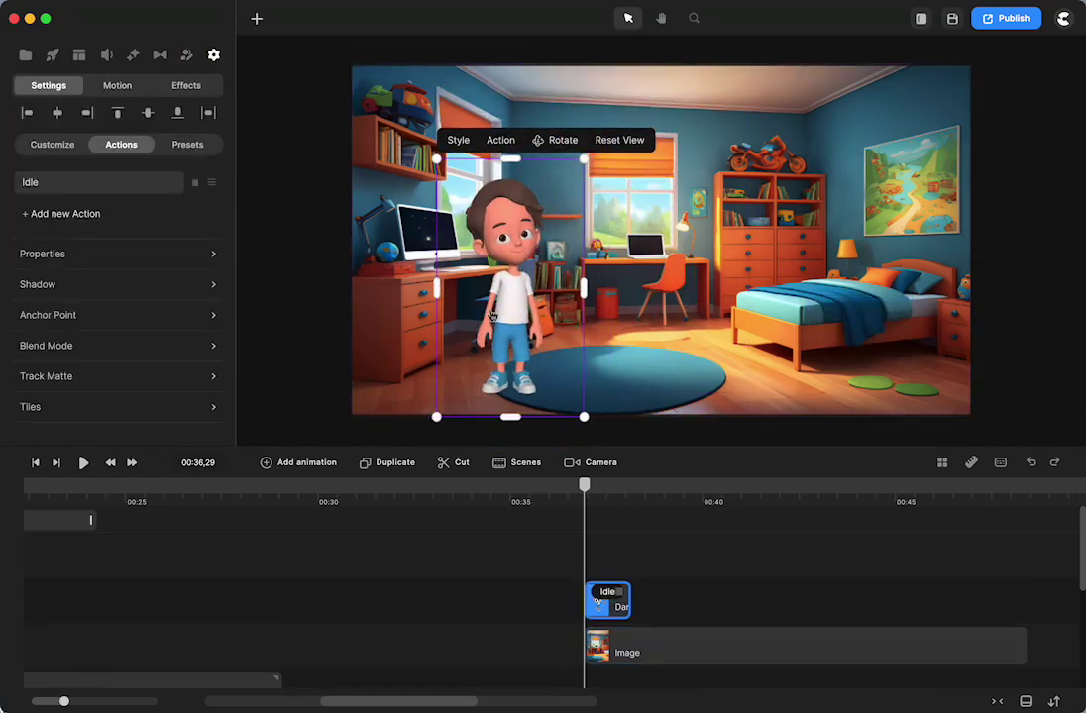
drag(491, 305, 538, 306)
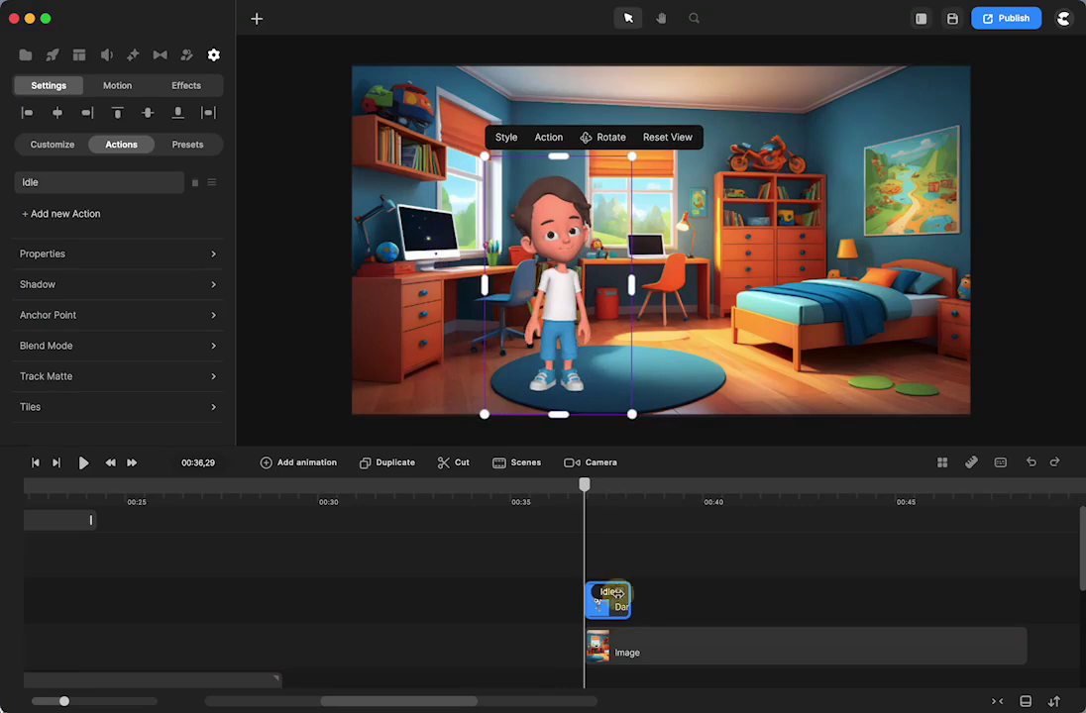
- Stretch Danny's Idle clip and the background Image clip to nearly the same length
drag(627, 599, 873, 580)
scroll(685, 648, right, 6)
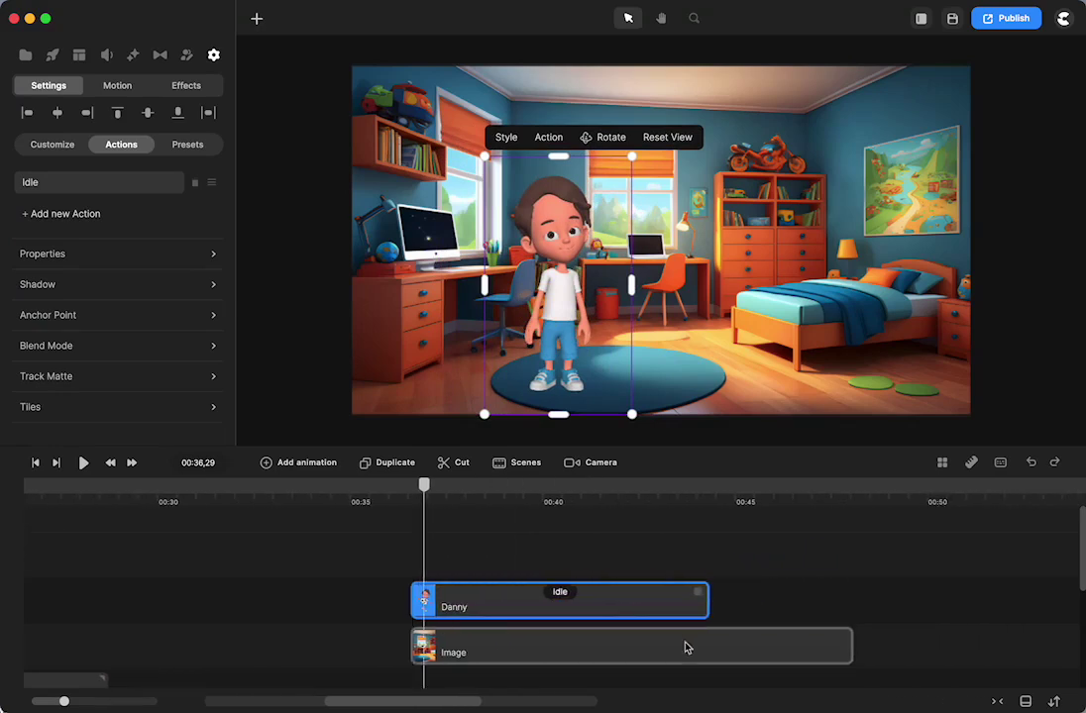
click(726, 646)
drag(726, 646, 873, 646)
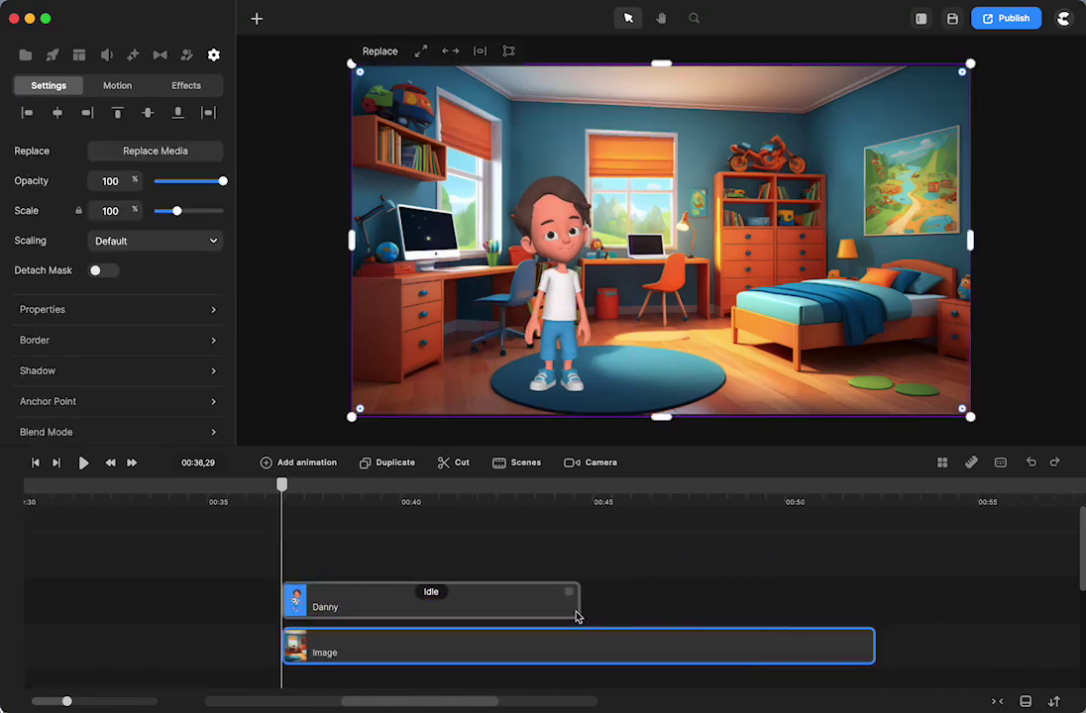
drag(568, 592, 867, 592)
scroll(424, 628, left, 2)
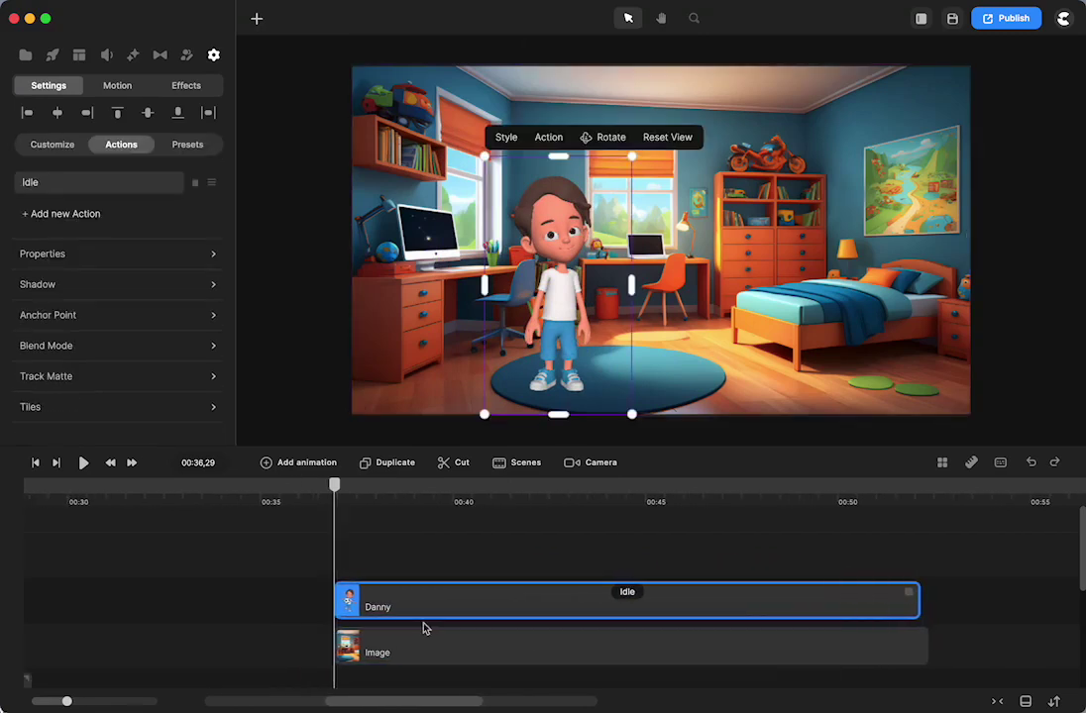
- Drag a Camera component from the Components list into the bedroom scene
click(442, 564)
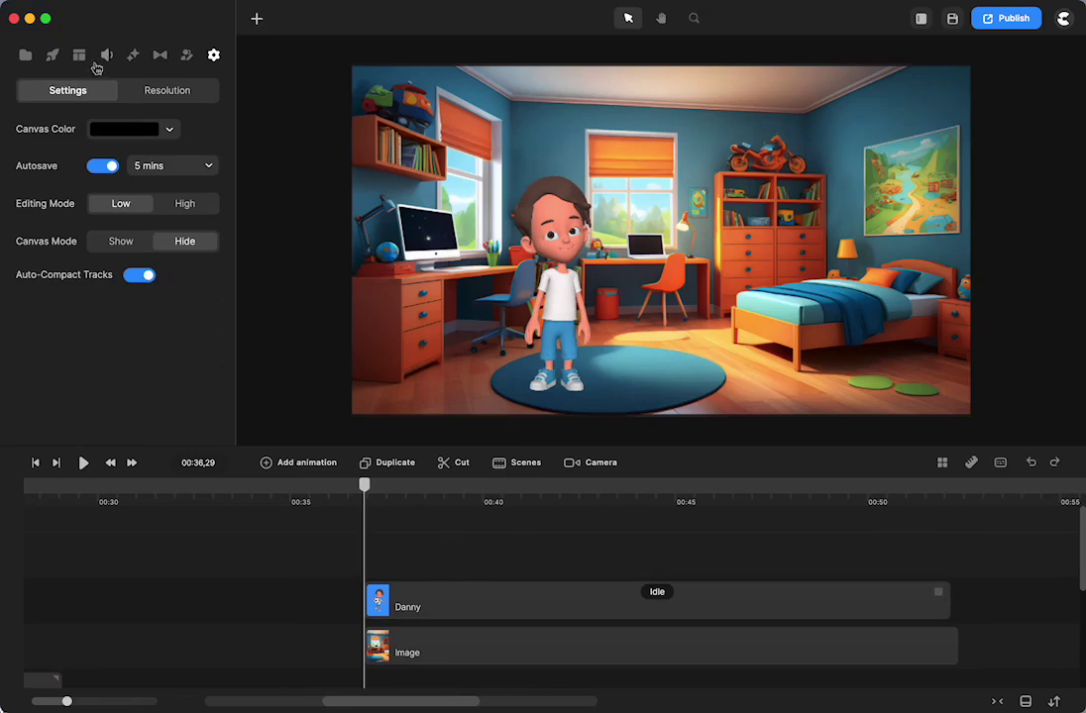
click(134, 55)
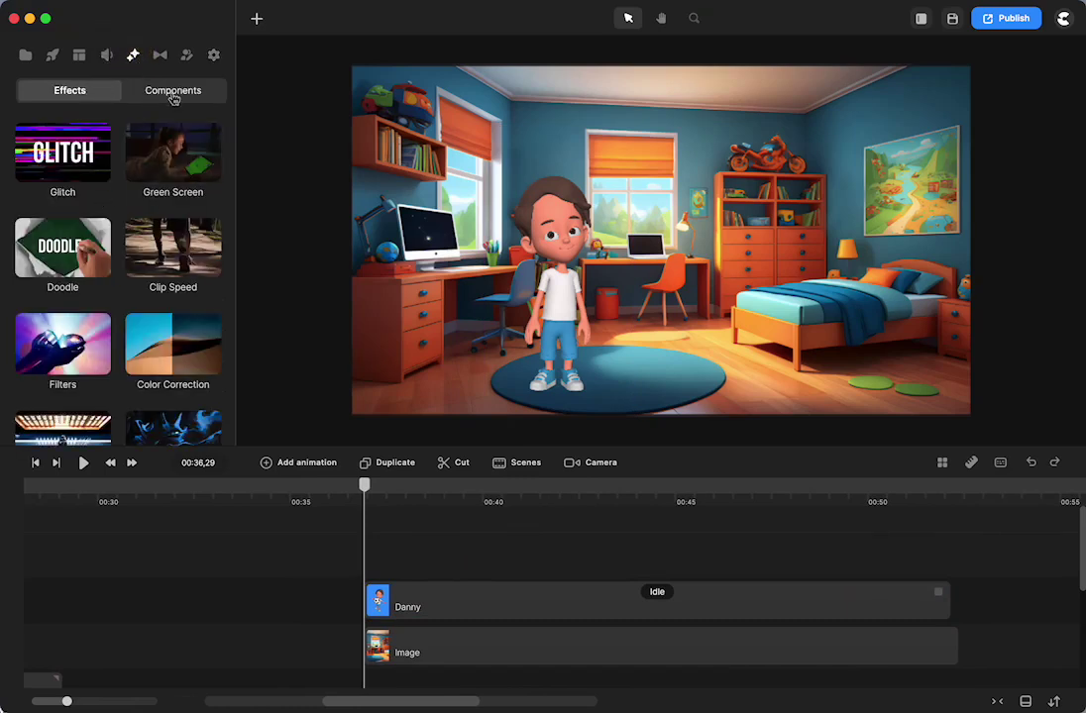
click(174, 95)
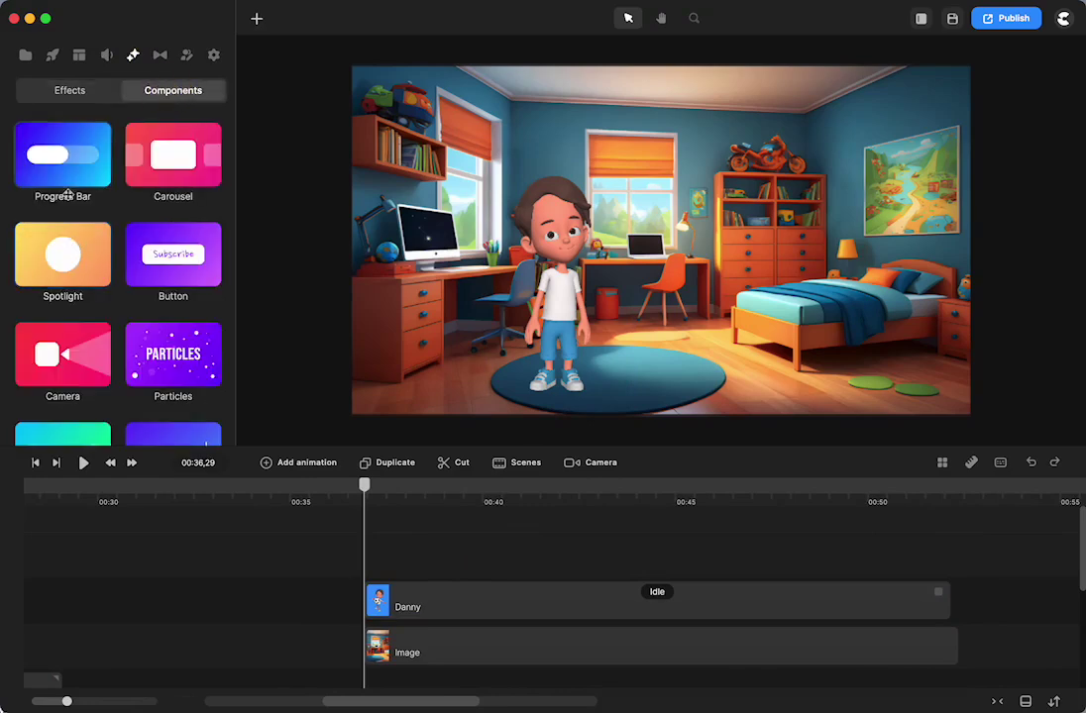
drag(54, 347, 573, 319)
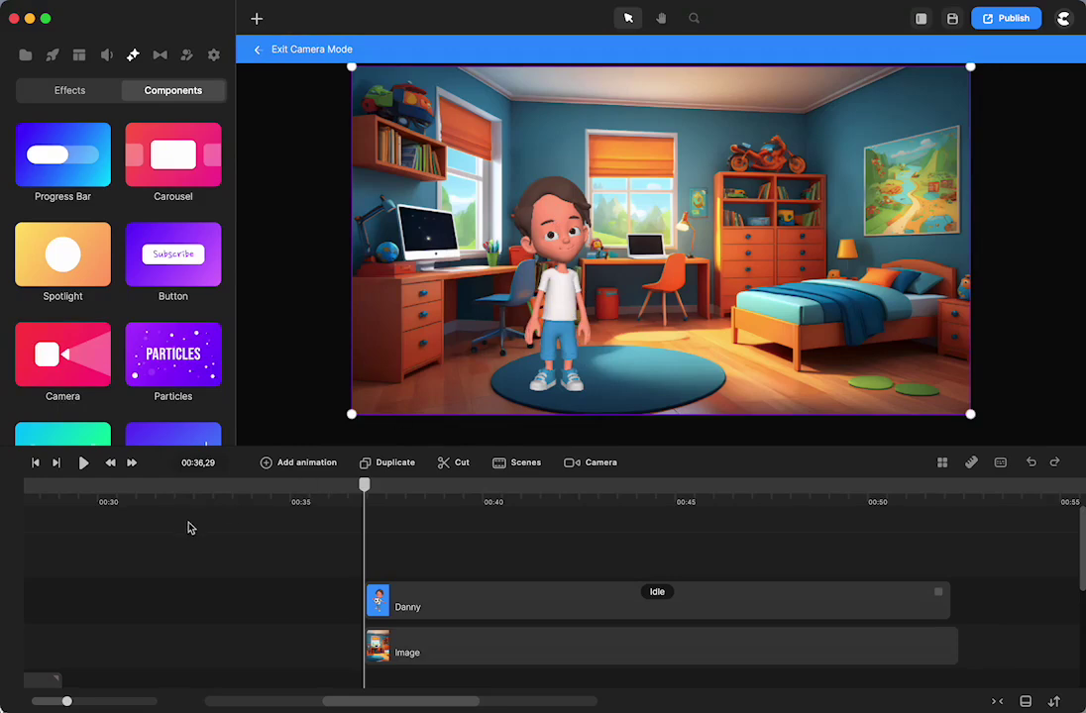
- Add a new camera keyframe at about 00:38 and reopen it in Camera Mode
scroll(149, 535, left, 10)
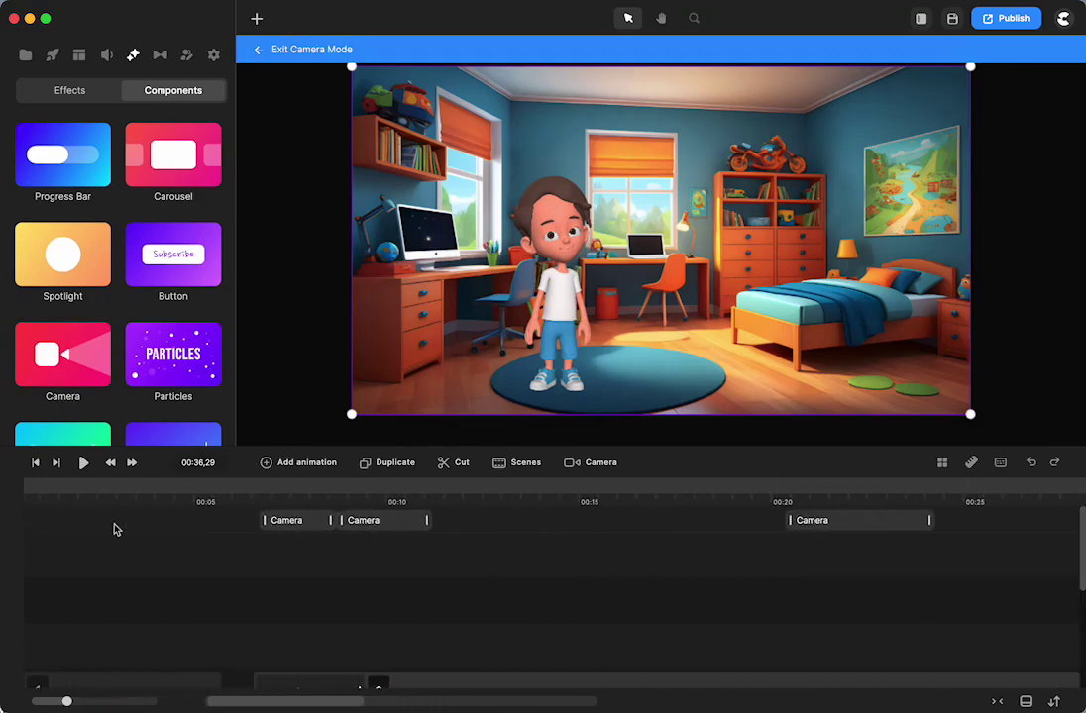
scroll(371, 498, right, 10)
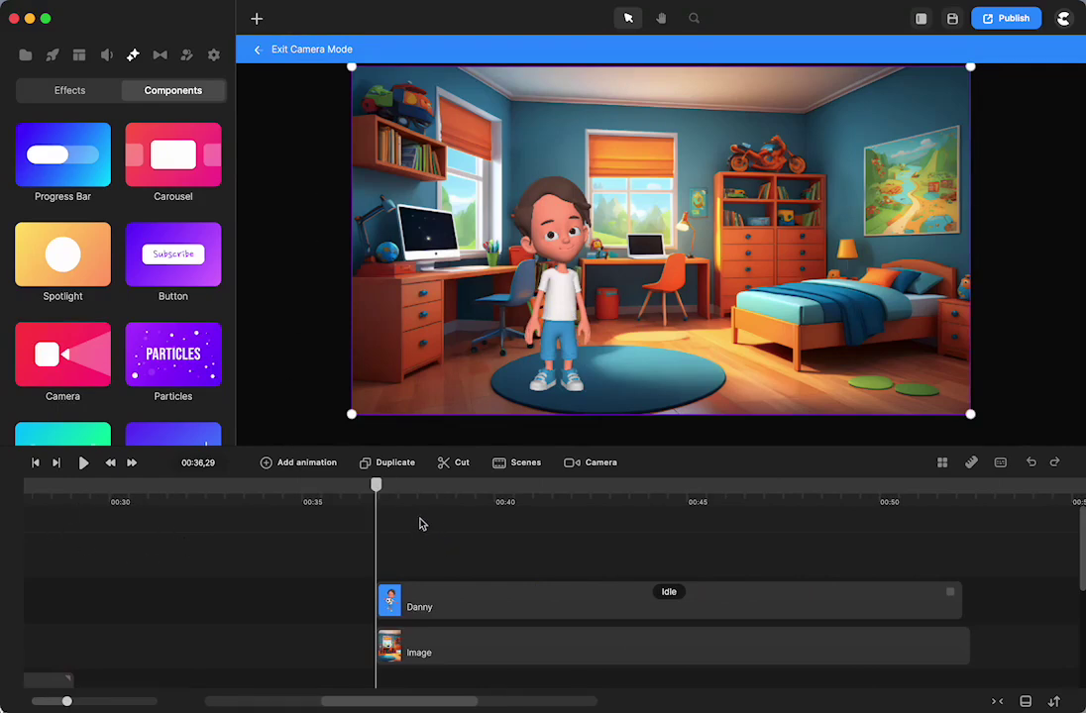
click(418, 521)
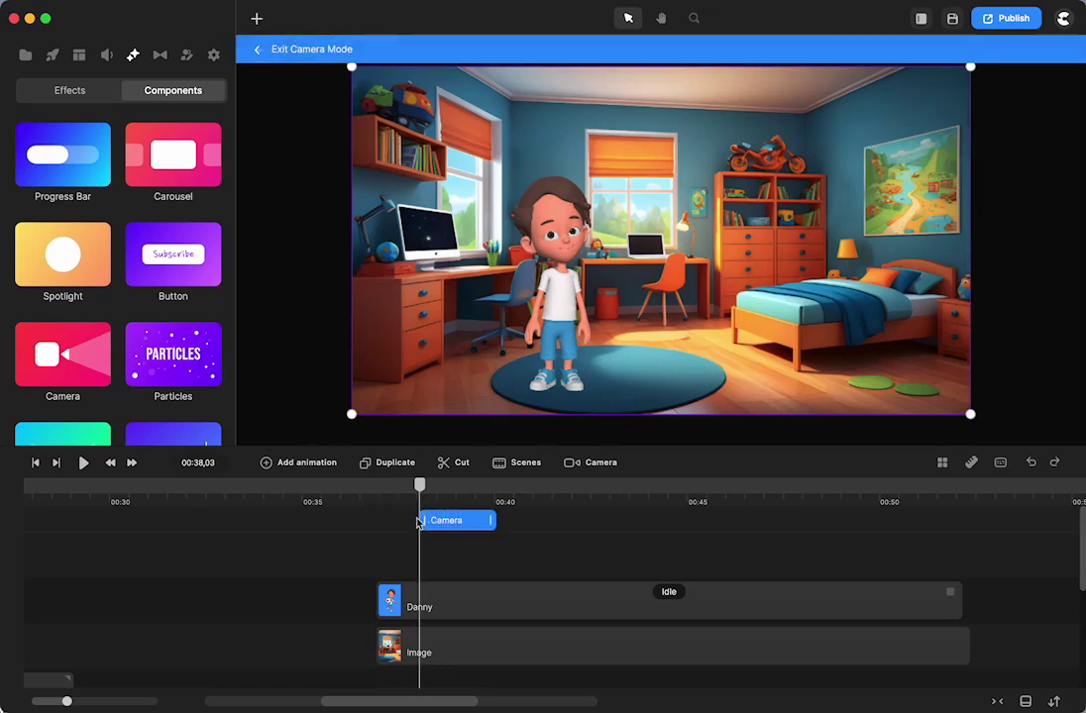
scroll(418, 523, left, 10)
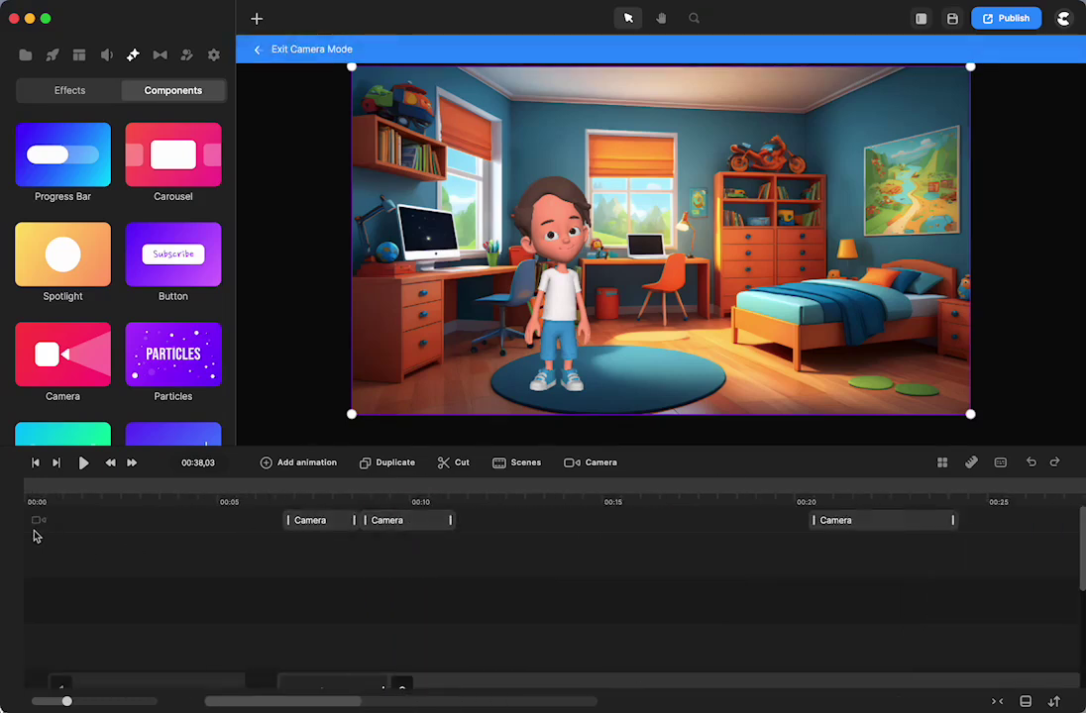
click(36, 535)
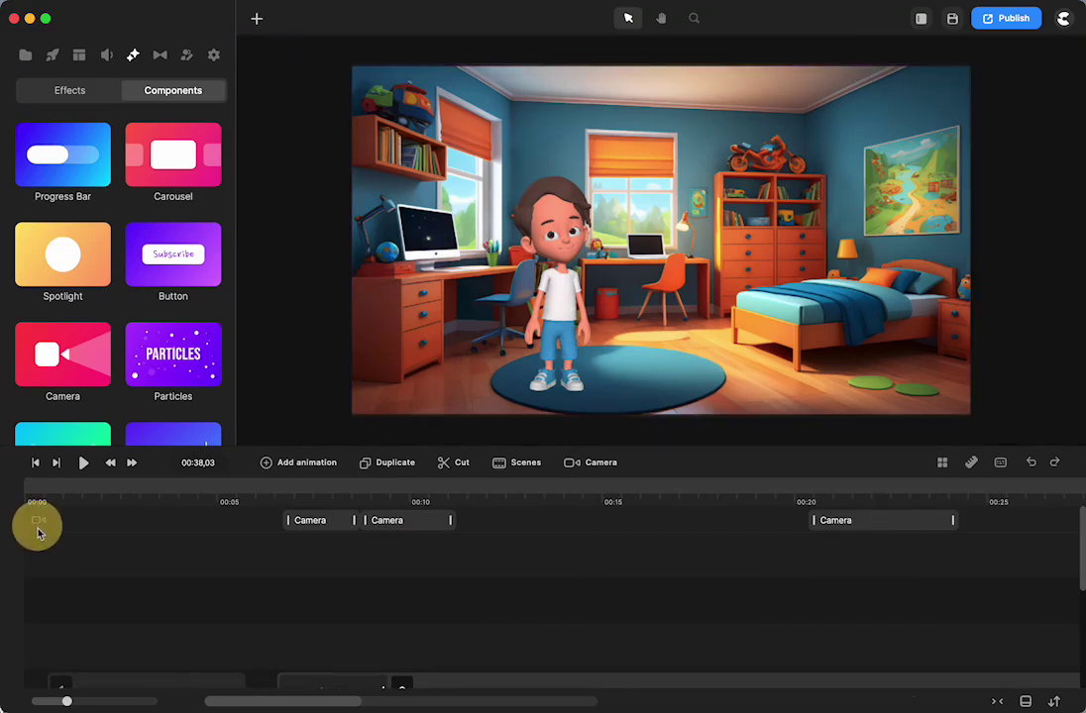
scroll(156, 549, right, 10)
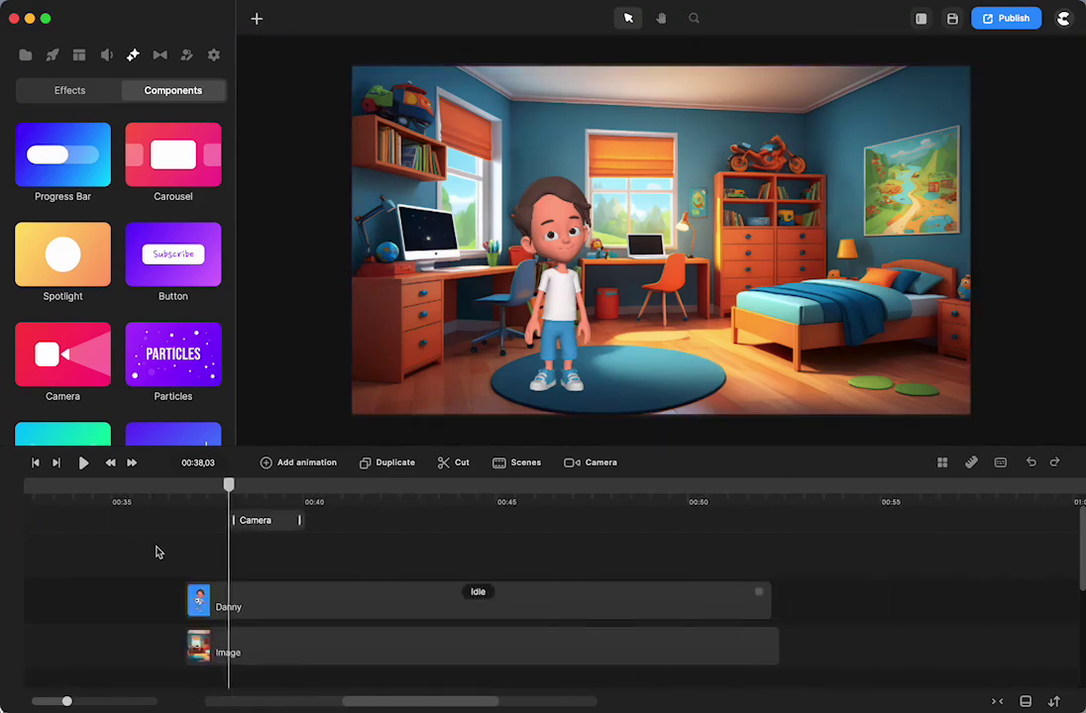
click(238, 521)
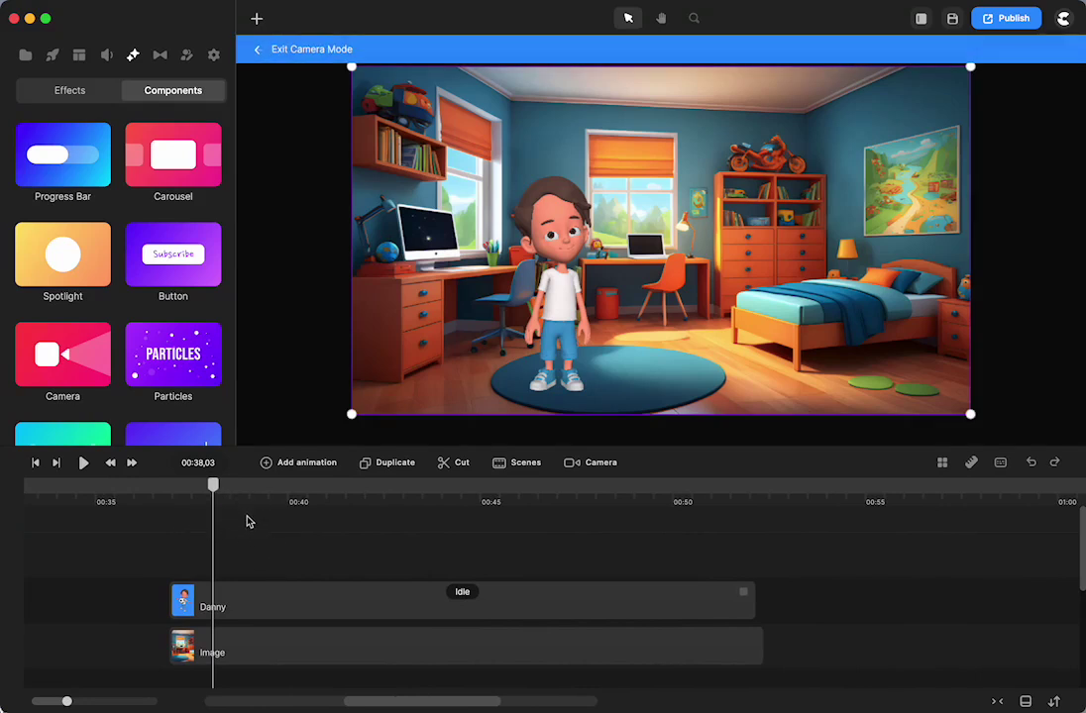
- Frame a tilted close-up of Danny and the window, then shift the keyframe to about 00:43
scroll(242, 523, left, 2)
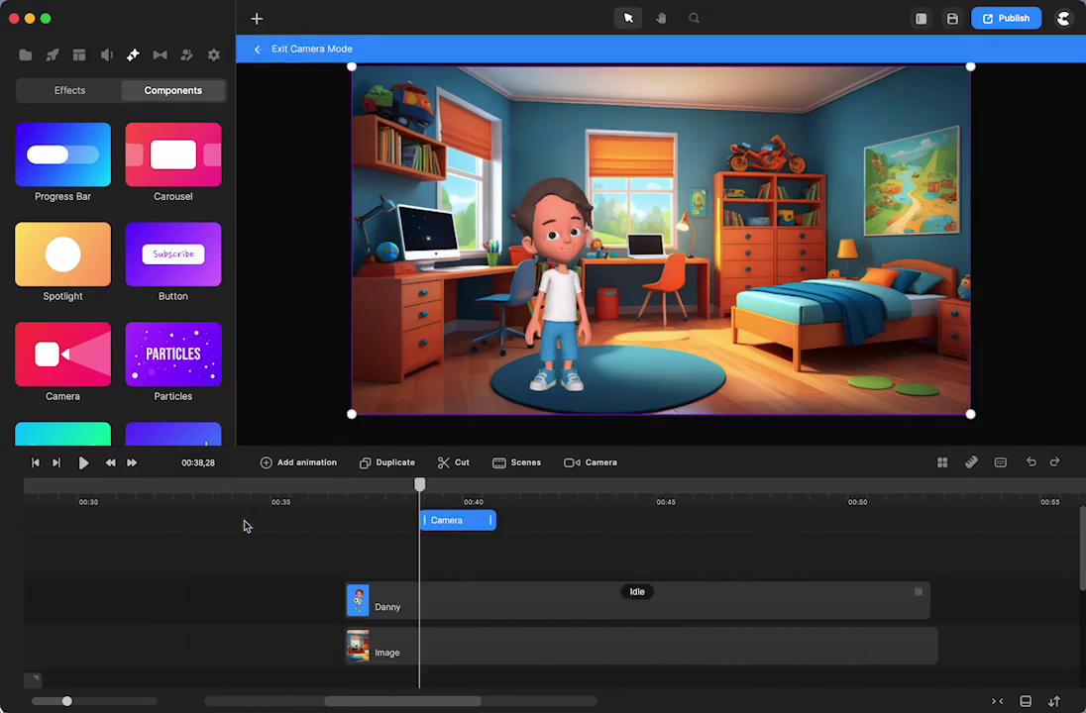
drag(420, 486, 349, 485)
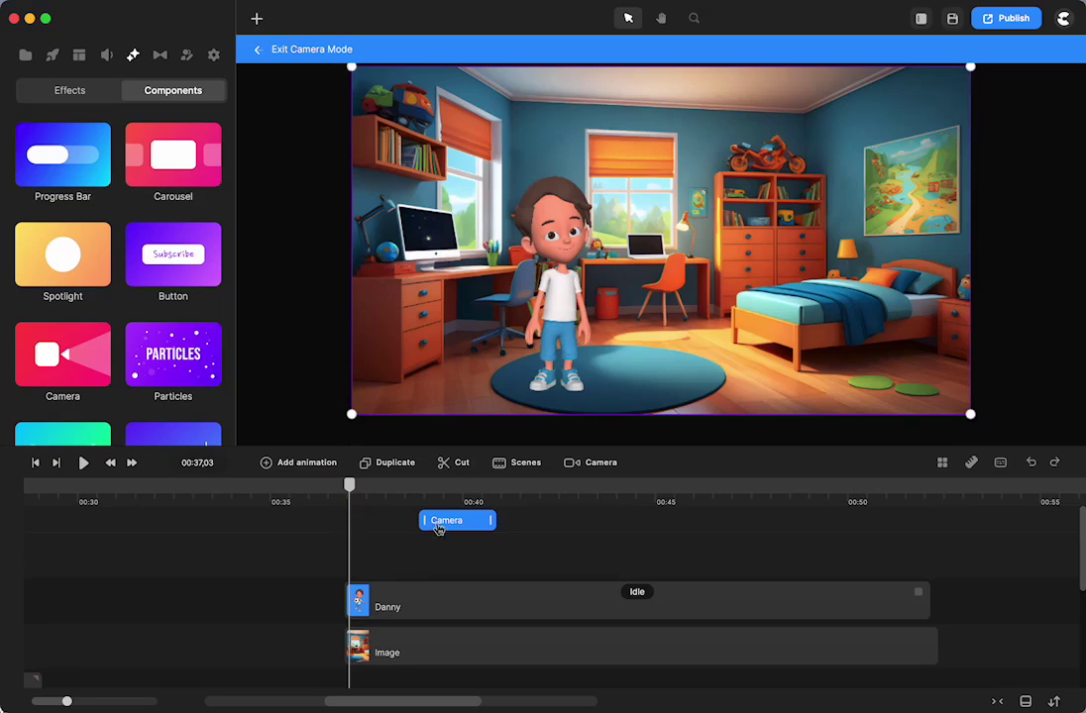
drag(439, 528, 436, 526)
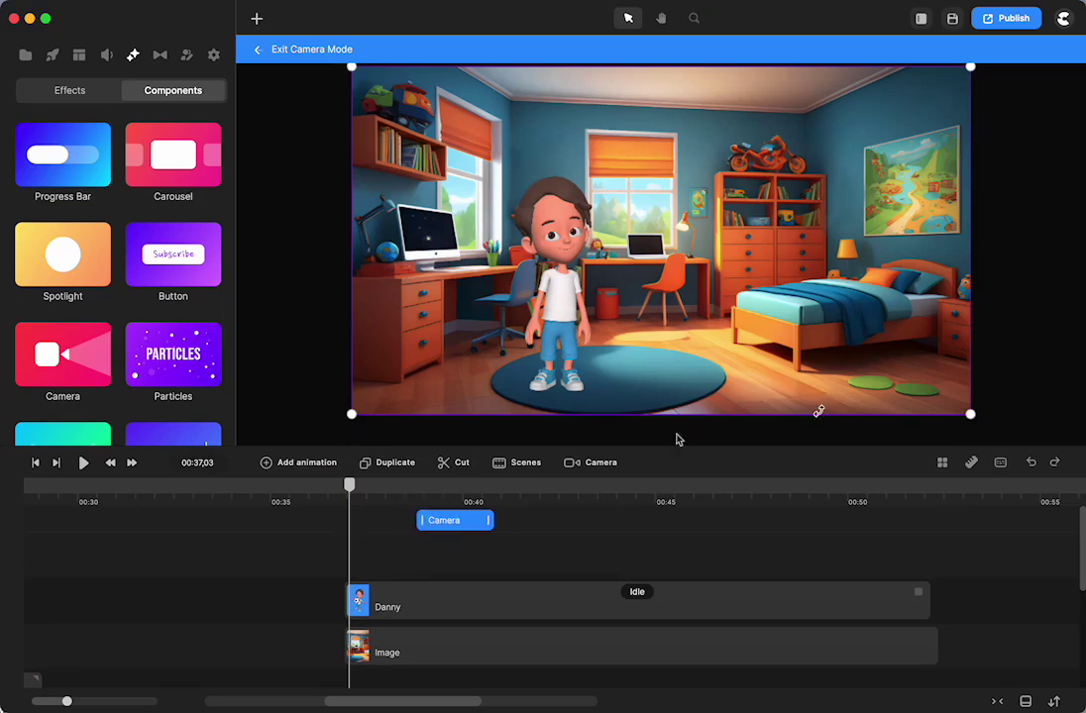
drag(972, 417, 564, 214)
drag(485, 155, 555, 250)
drag(649, 288, 686, 281)
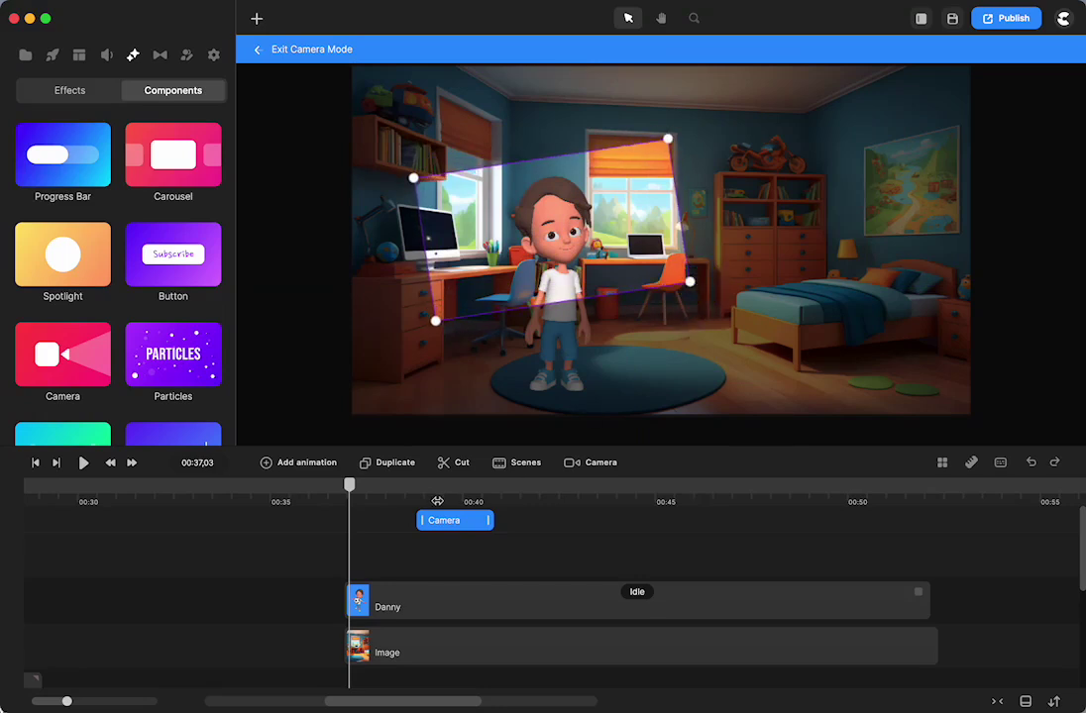
click(442, 522)
drag(442, 522, 590, 520)
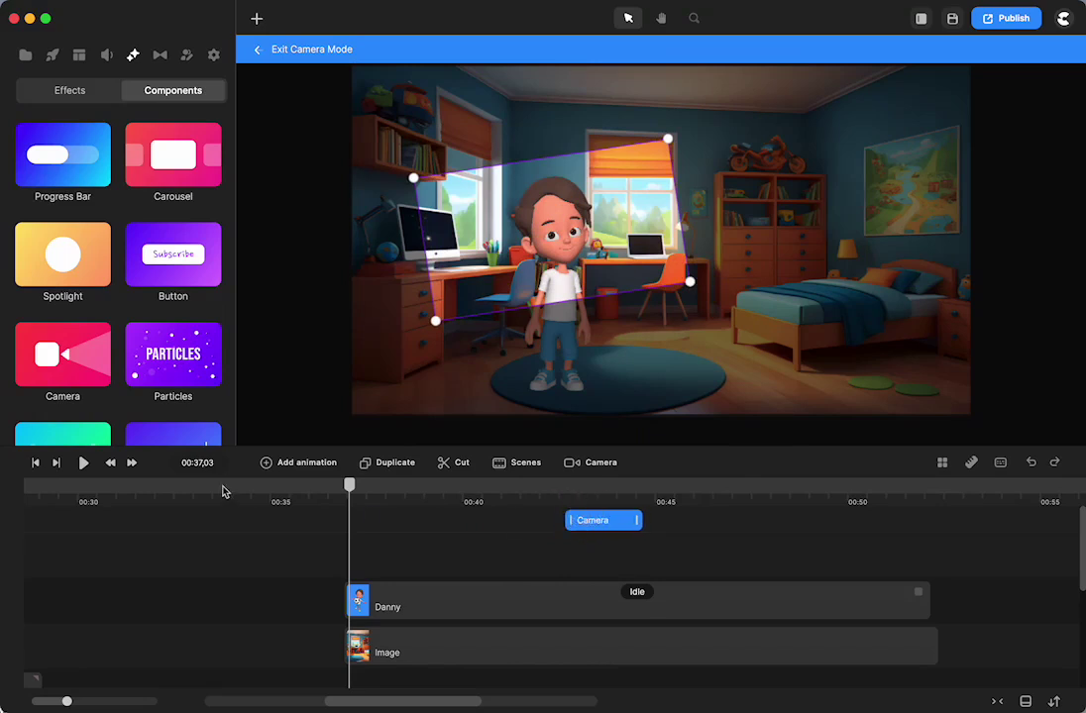
- Preview the zoom, then move the close-up camera clip to start around 00:40
click(84, 463)
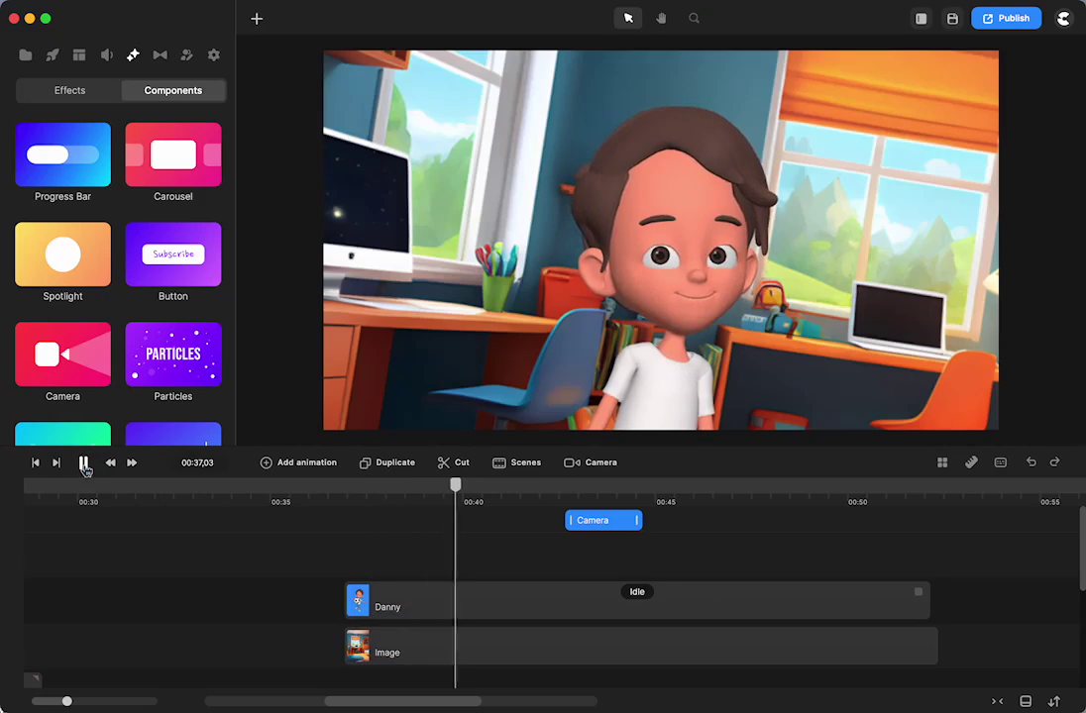
click(84, 463)
drag(594, 537, 506, 541)
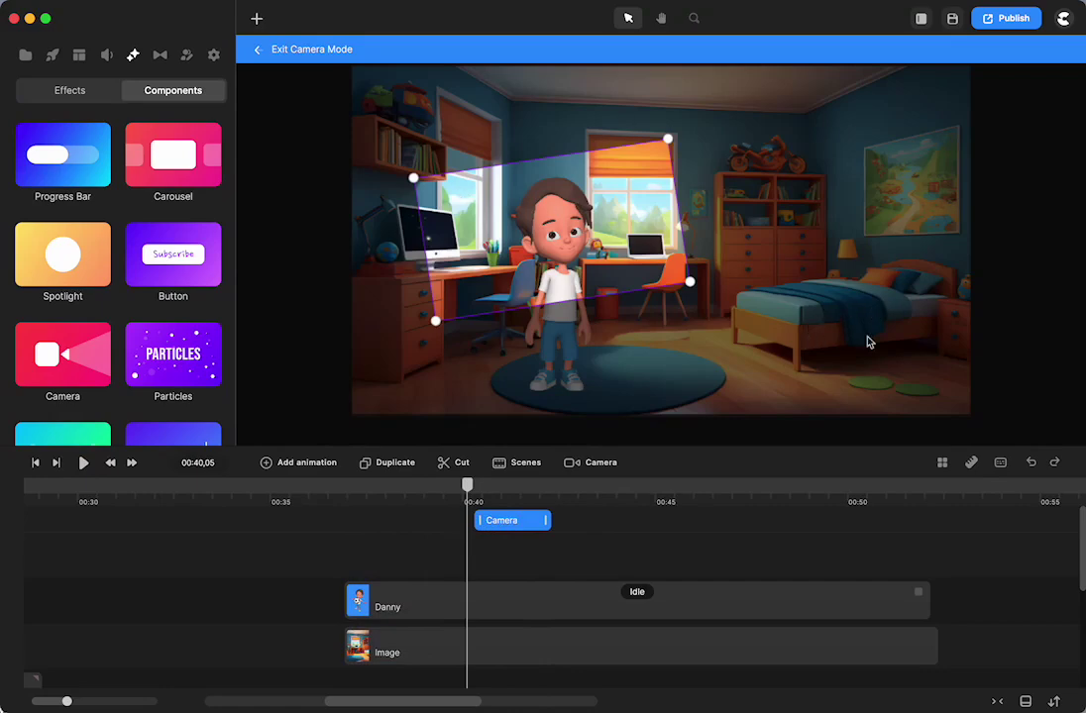
click(582, 492)
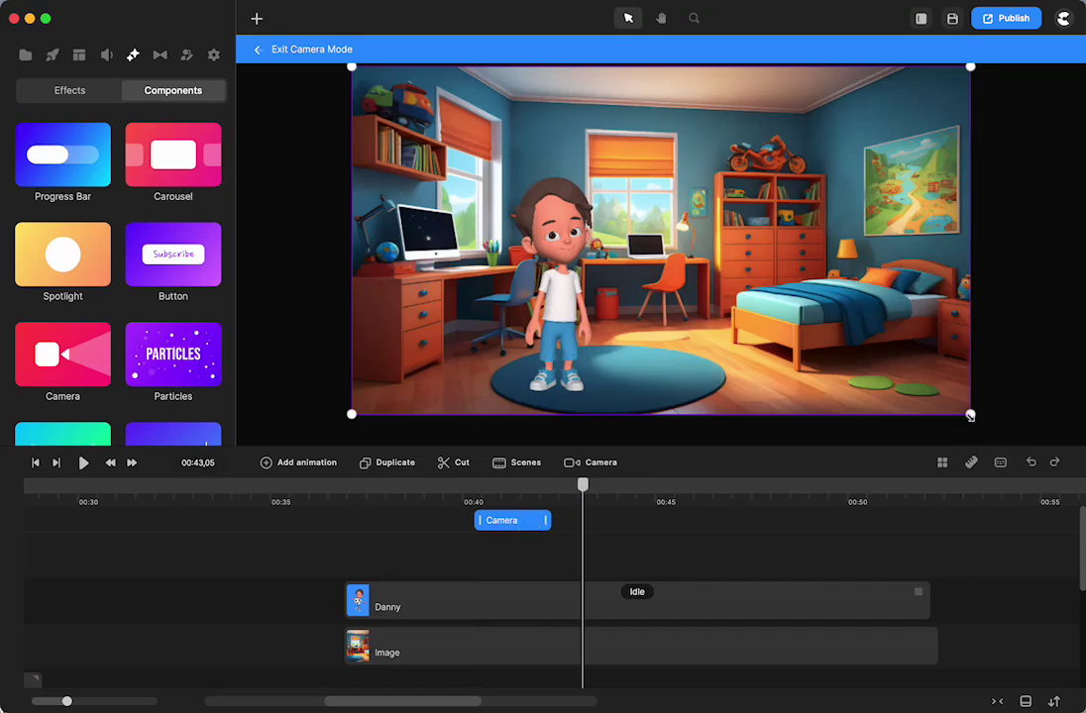
- At 00:43, reframe the camera as a tilted view over the desk and bed, then check it
drag(970, 416, 719, 273)
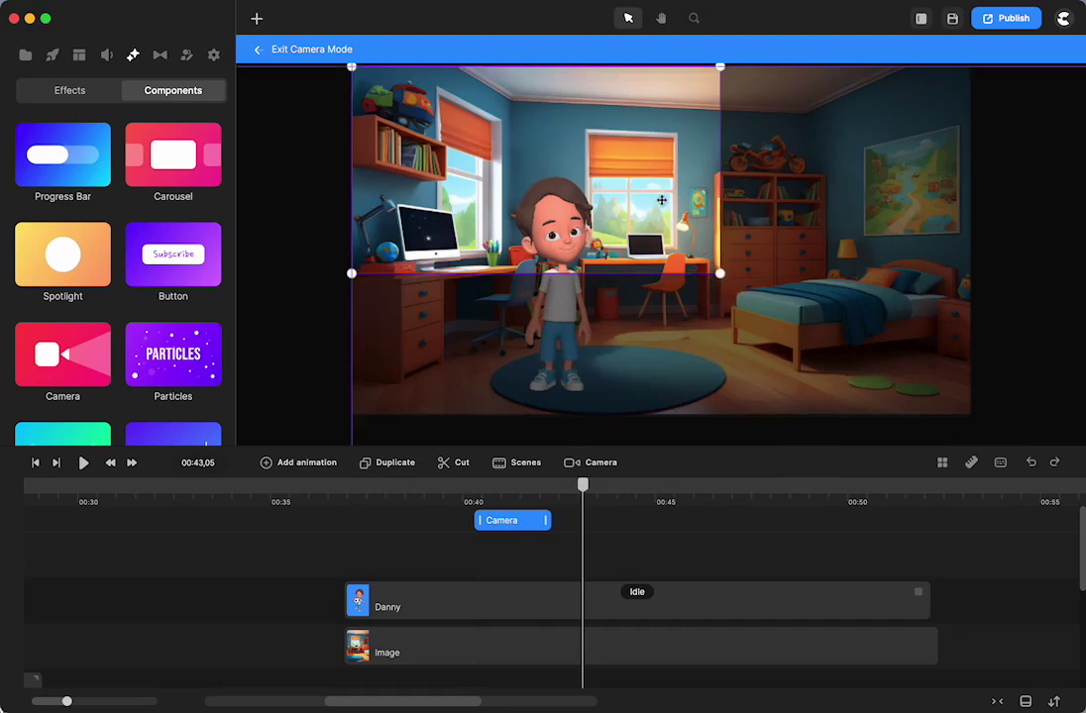
drag(661, 200, 759, 270)
drag(821, 346, 837, 372)
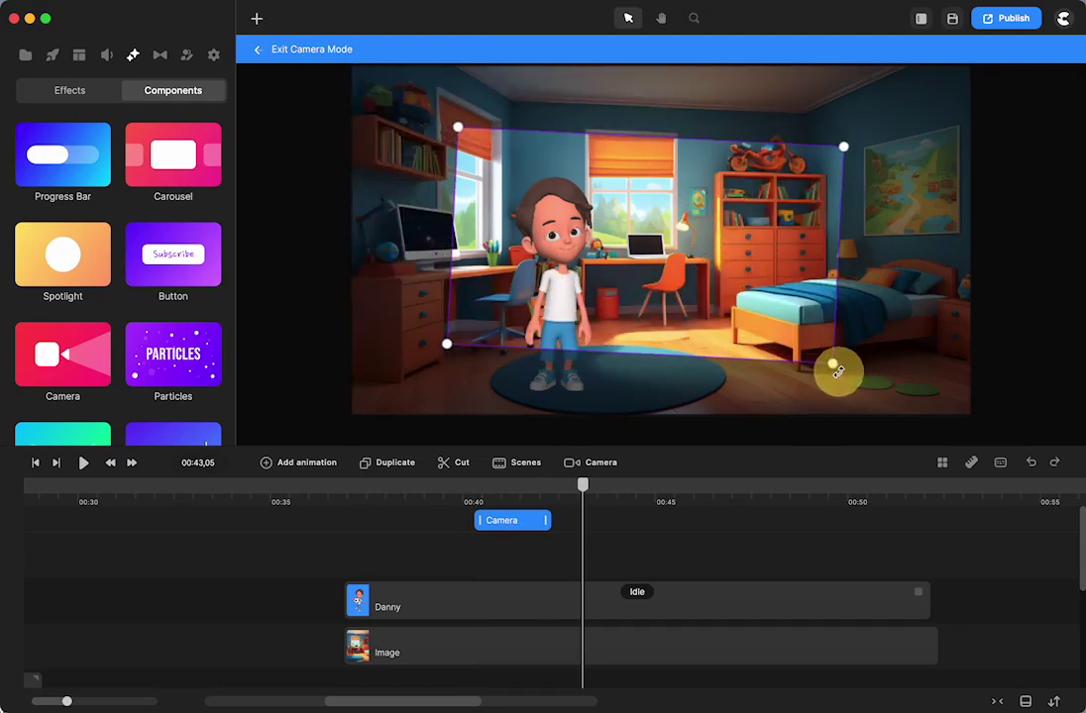
click(426, 486)
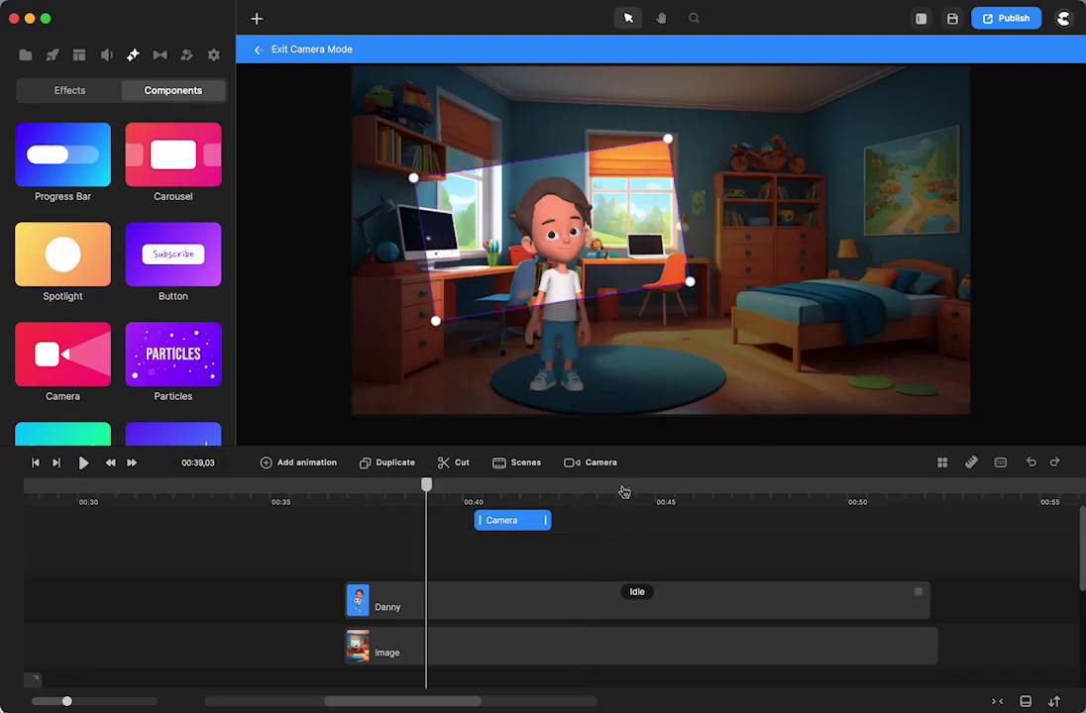
click(623, 489)
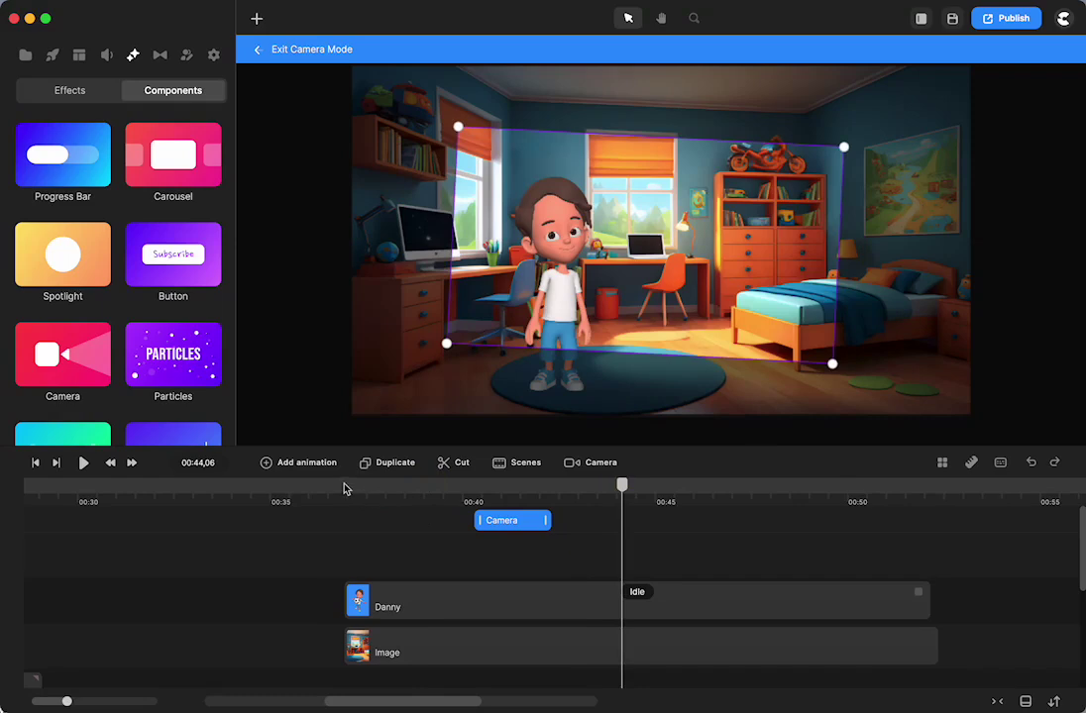
click(345, 488)
click(84, 463)
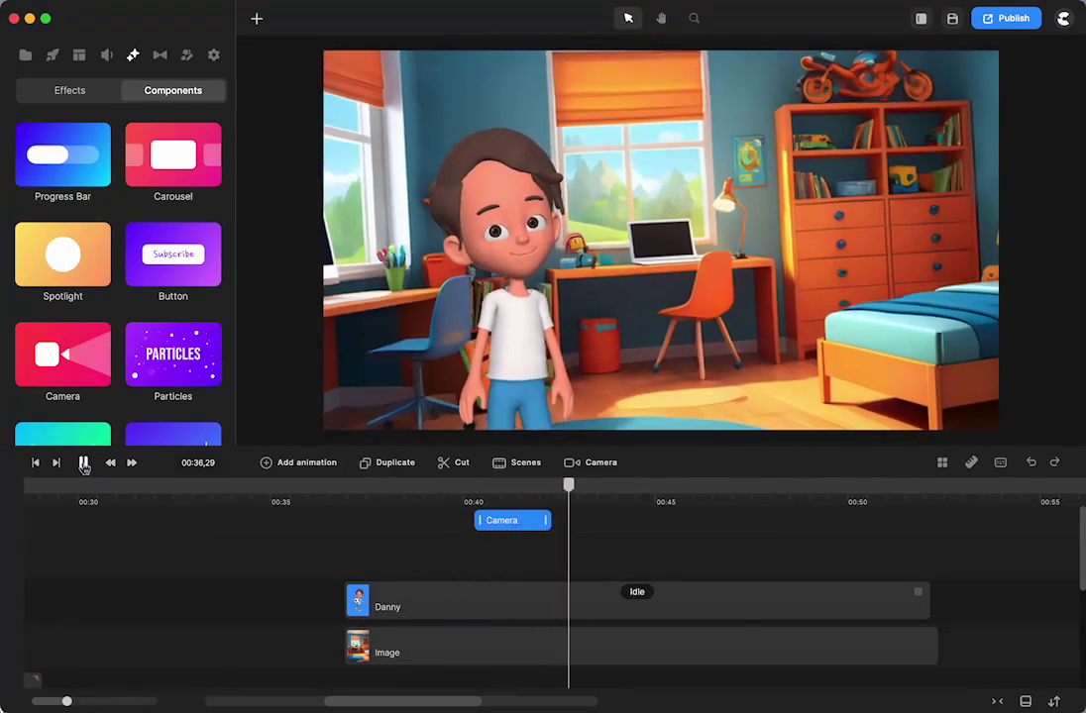
- Add Lenka beside the bed, stretch her Idle clip to match Danny's, and play the scene
click(85, 464)
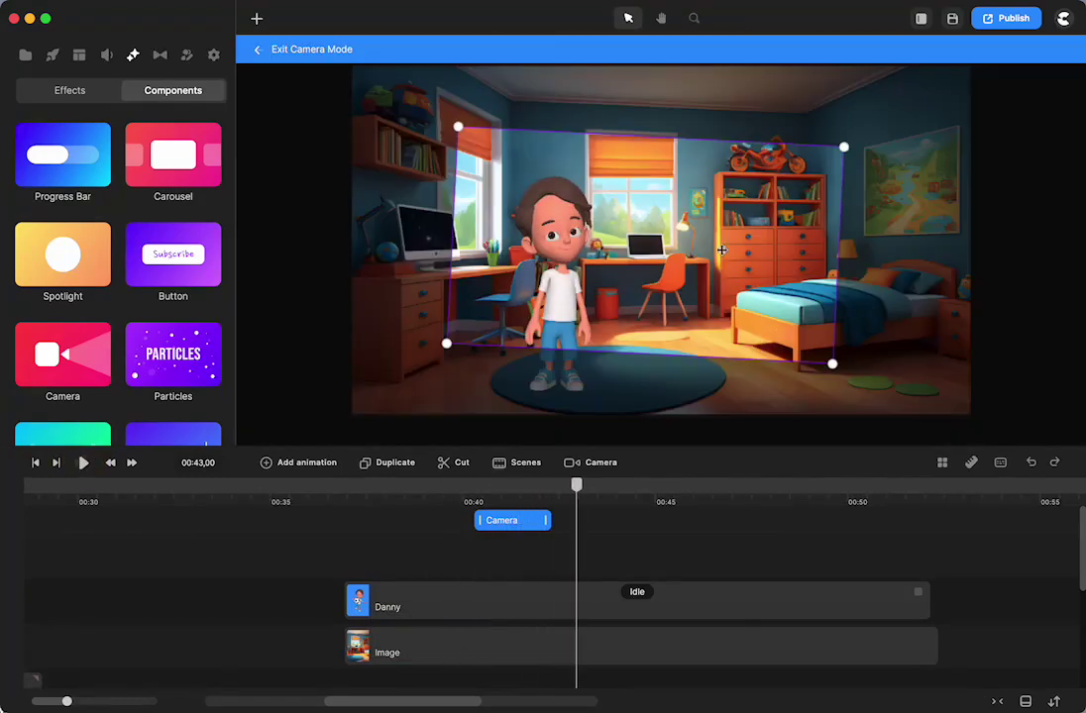
click(188, 59)
drag(170, 147, 768, 335)
click(473, 607)
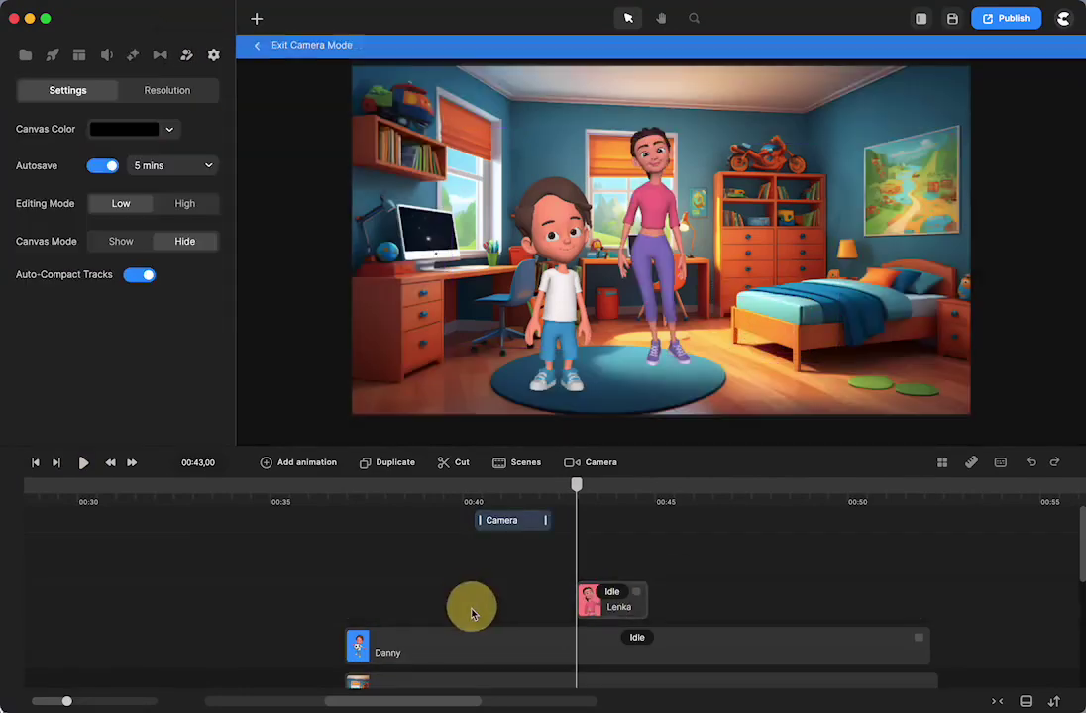
drag(593, 601, 923, 588)
drag(858, 596, 917, 593)
drag(652, 226, 750, 257)
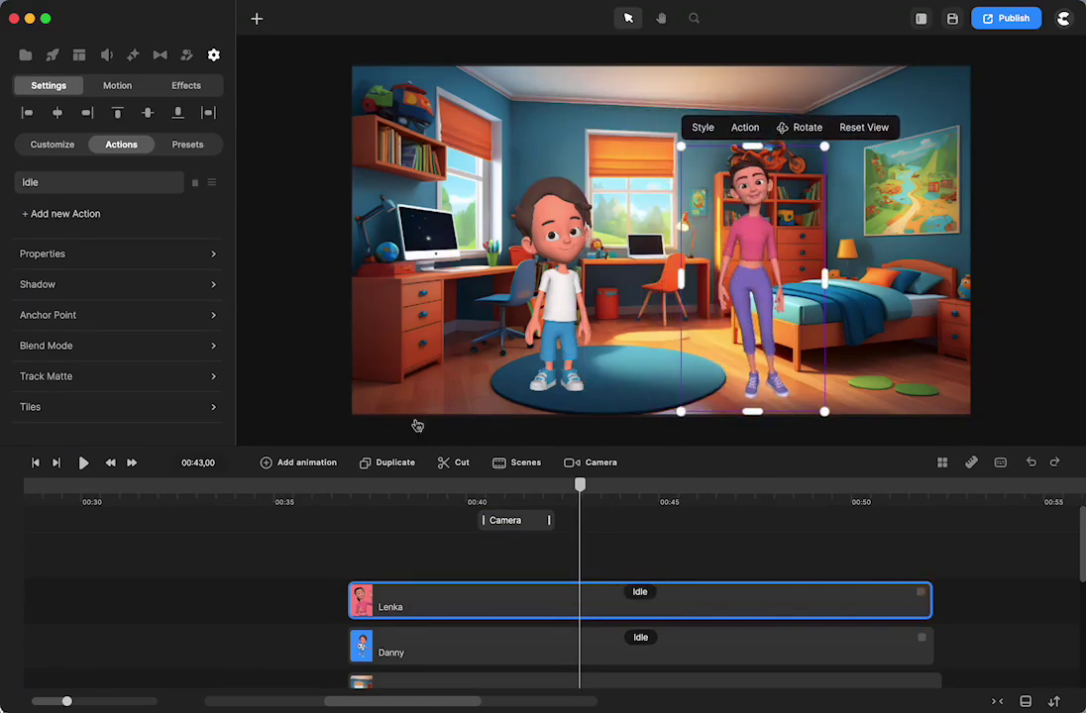
click(396, 486)
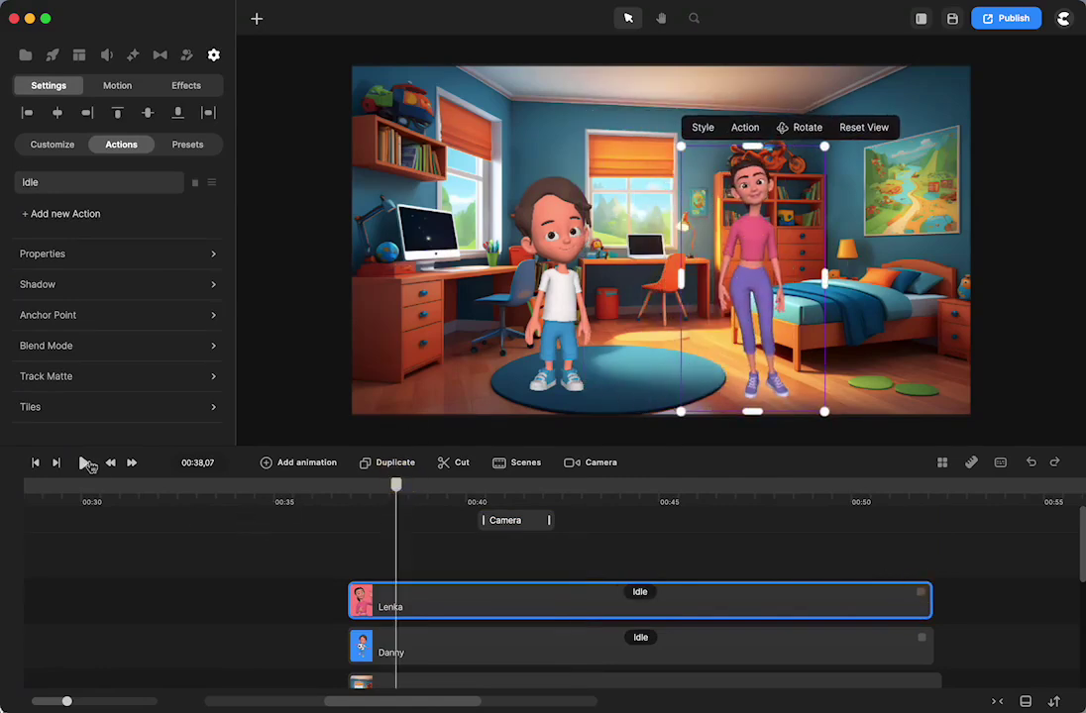
click(85, 462)
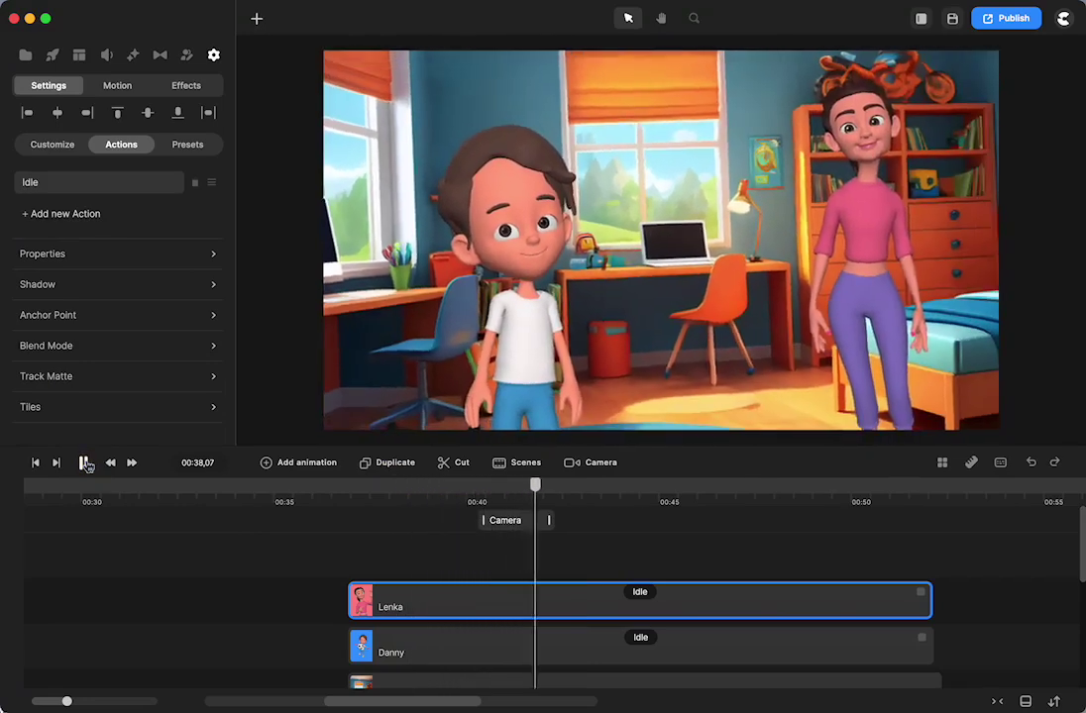
- Set the camera move's easing to Linear
click(84, 463)
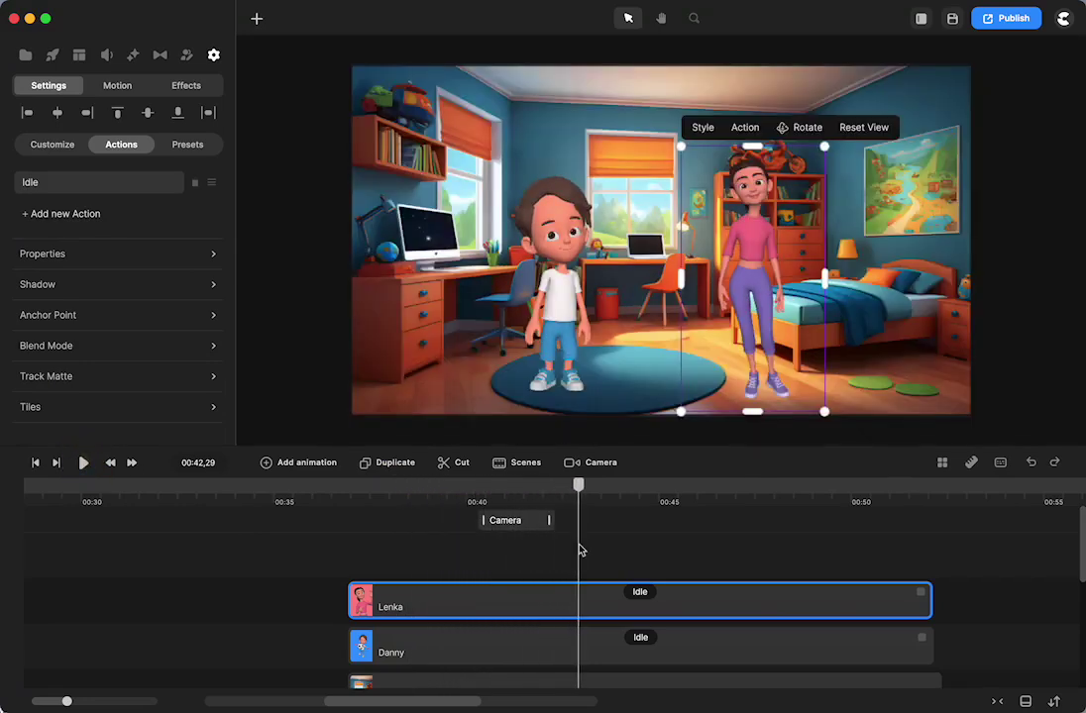
click(508, 521)
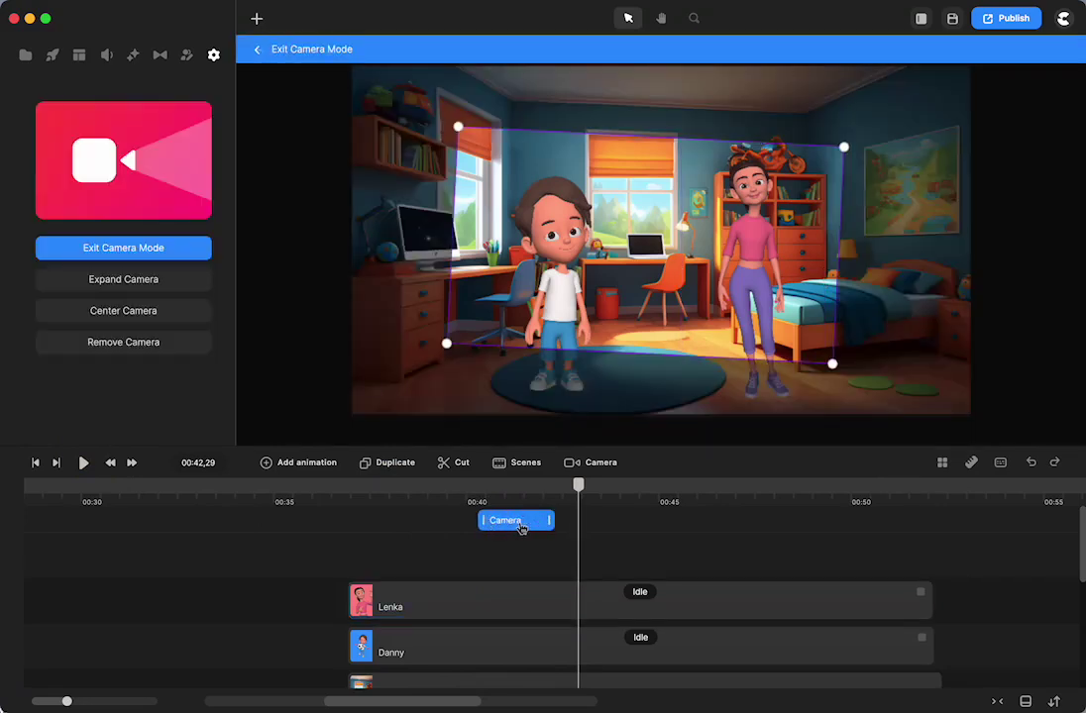
right_click(505, 525)
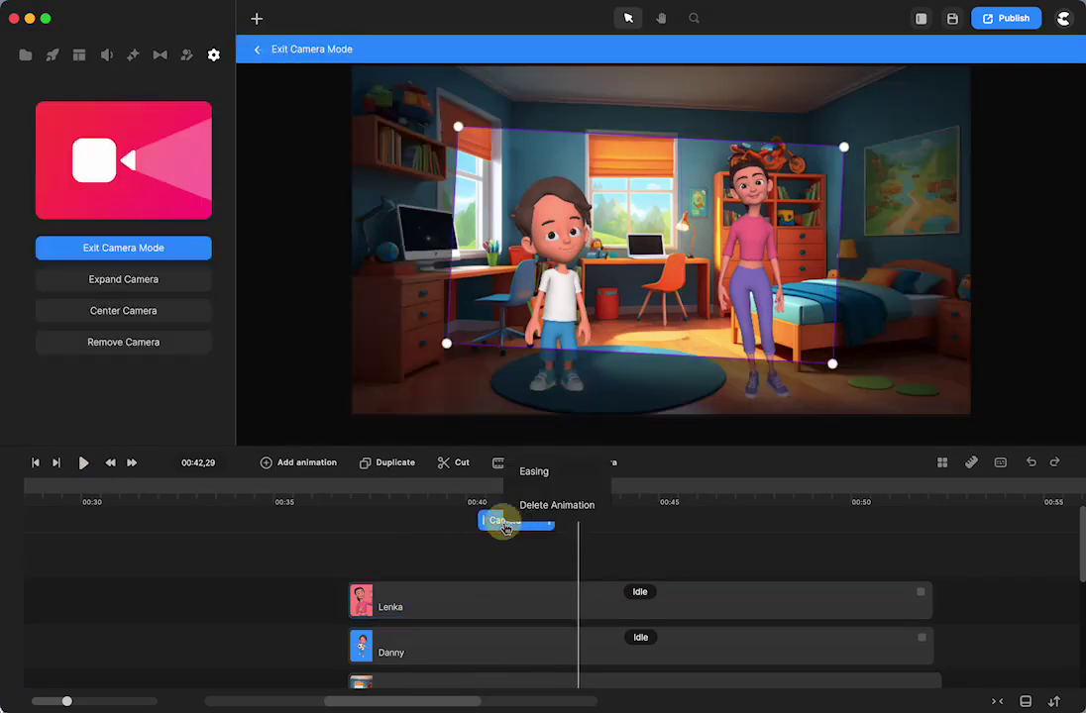
click(533, 473)
click(557, 342)
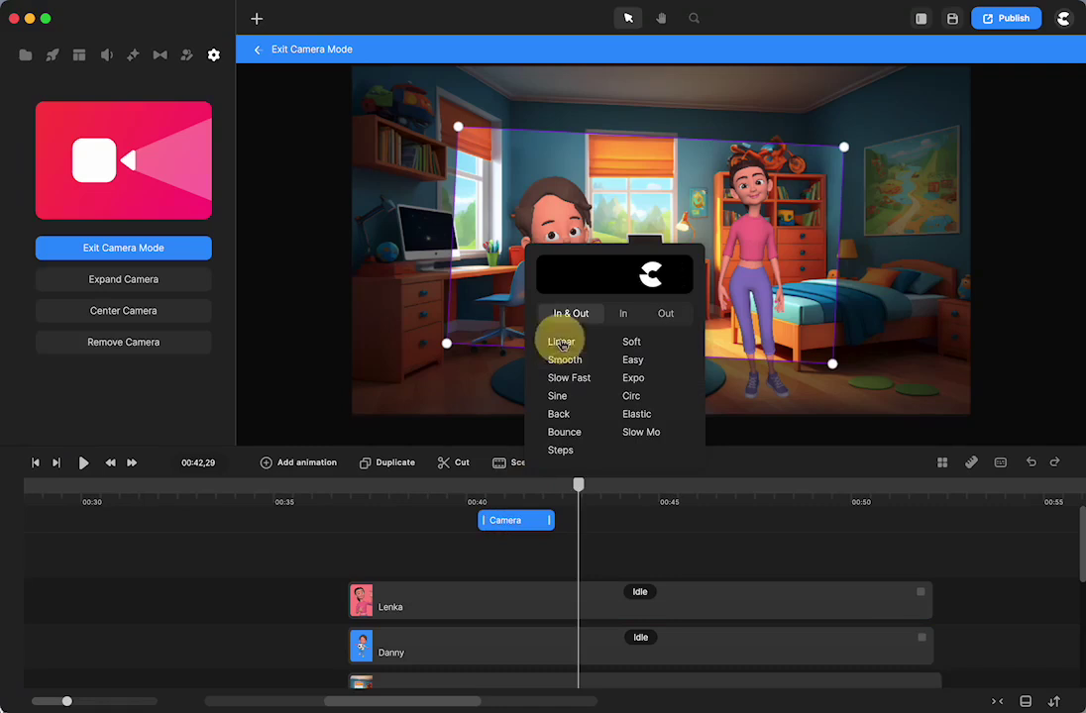
click(538, 550)
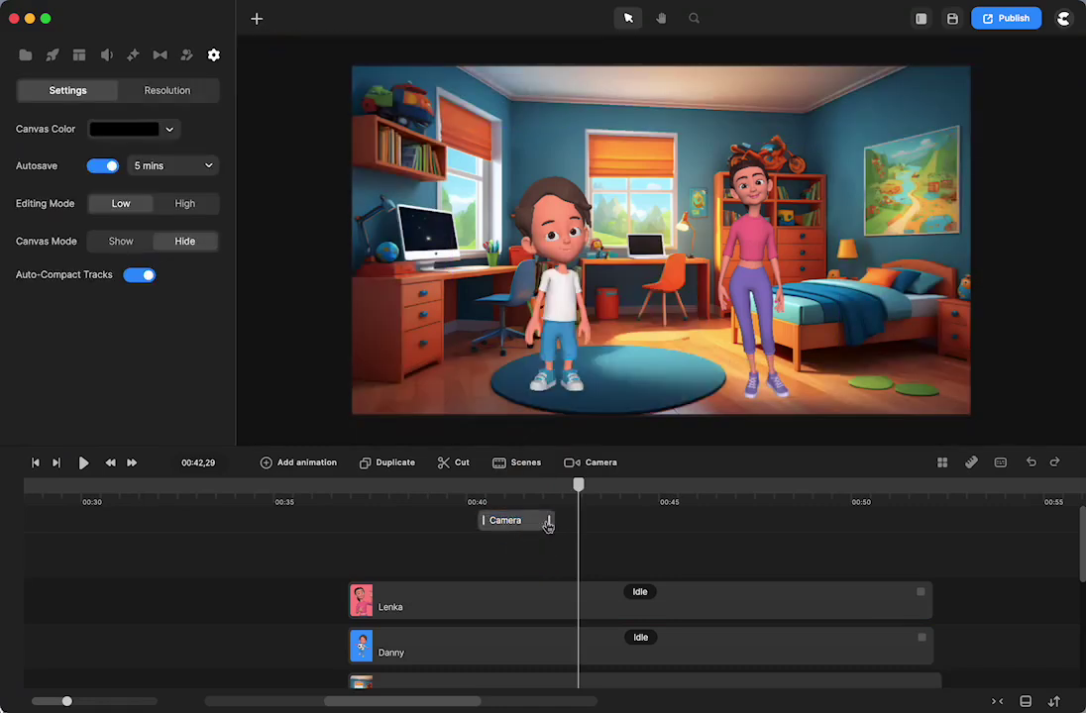
- Drag the camera clip's start back to about 00:38 and play it from 00:37
click(545, 521)
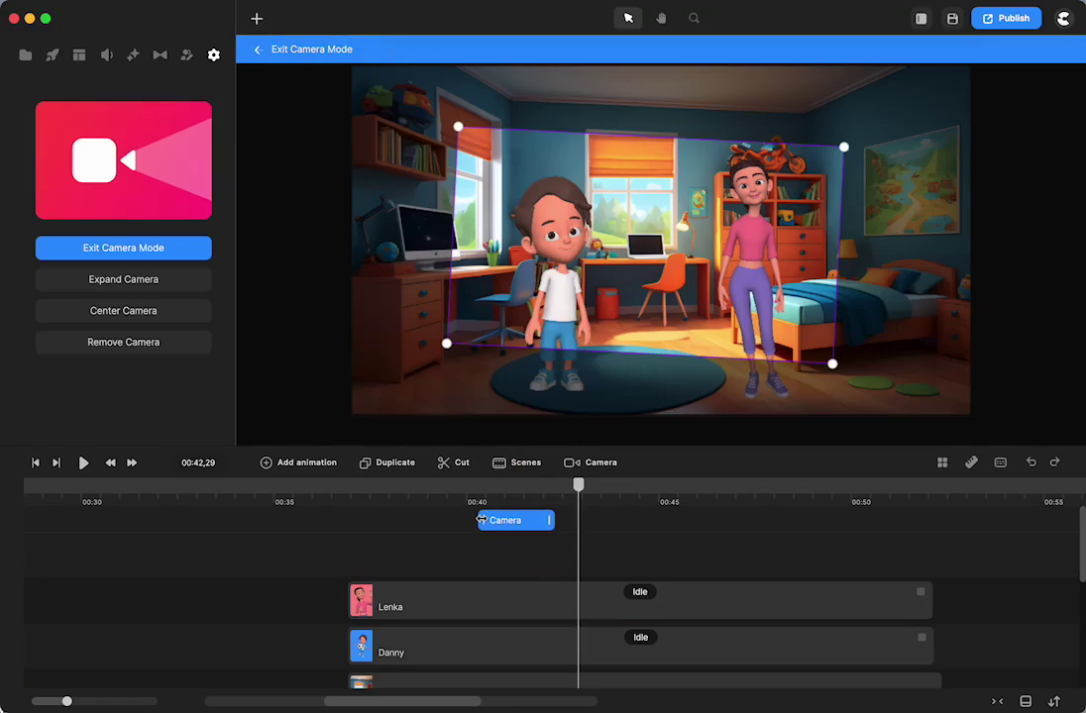
drag(481, 520, 397, 519)
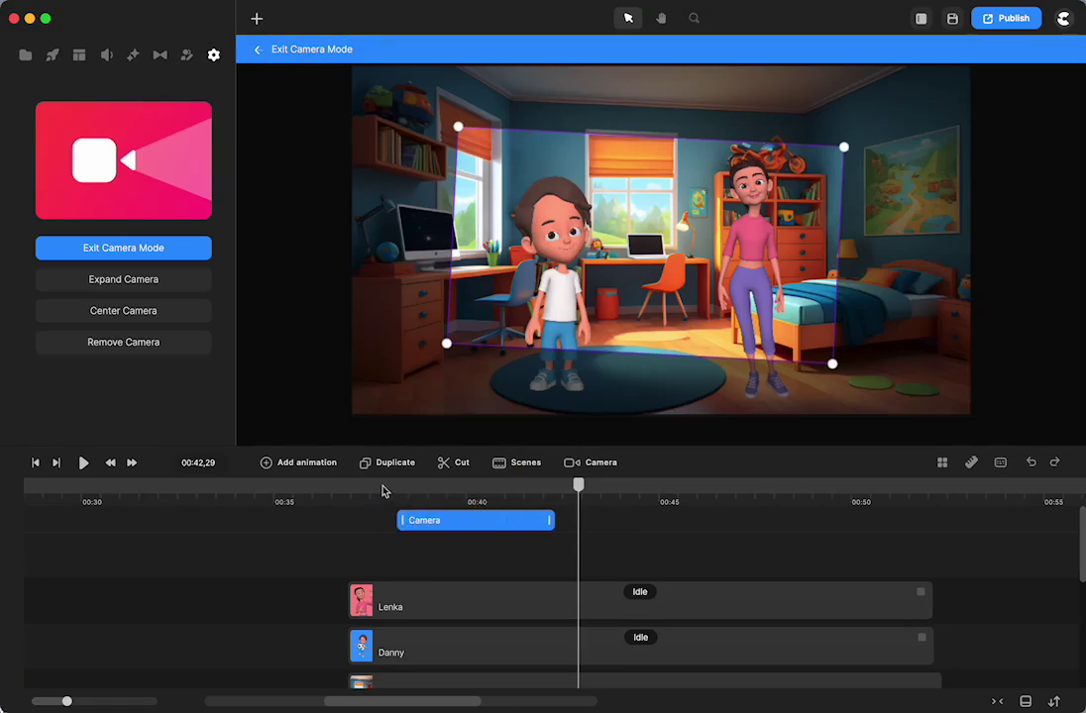
click(382, 486)
click(86, 462)
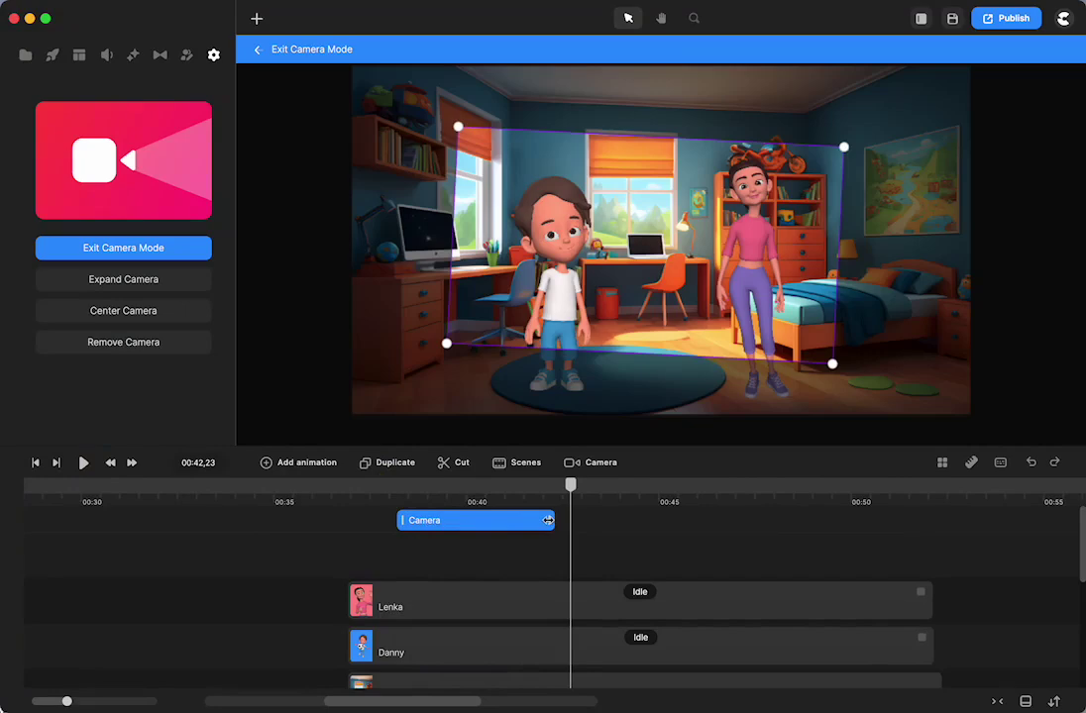
- Shrink the first camera clip to a brief stub before 0:40 and preview playback from 00:37,20
drag(547, 520, 415, 528)
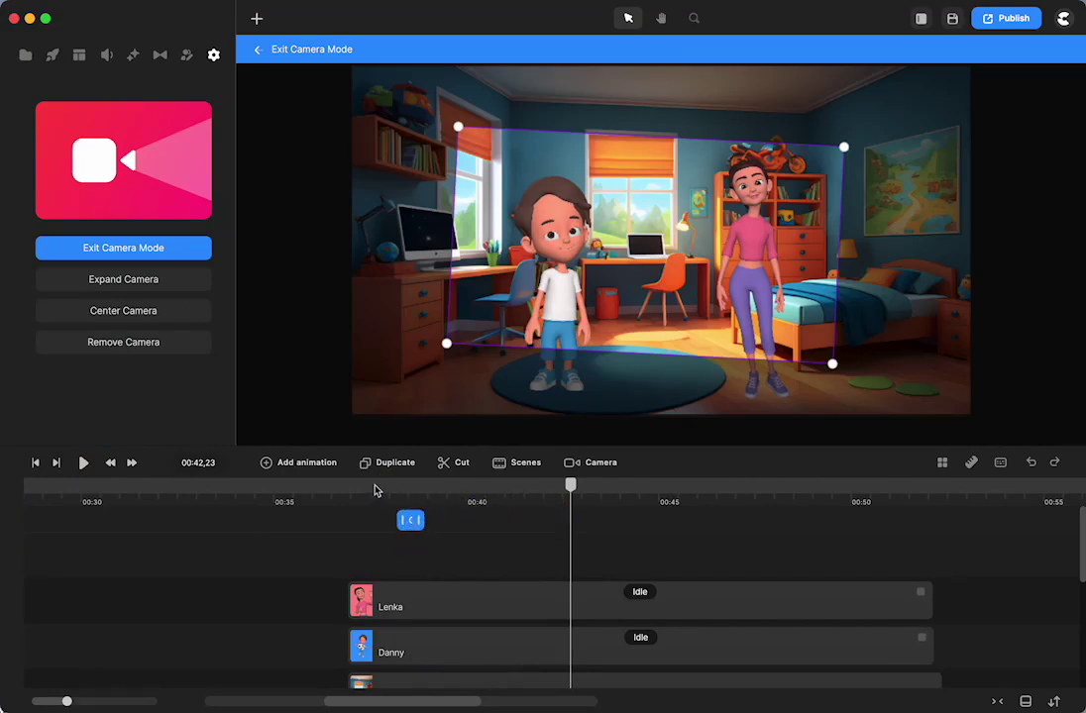
click(376, 484)
click(83, 463)
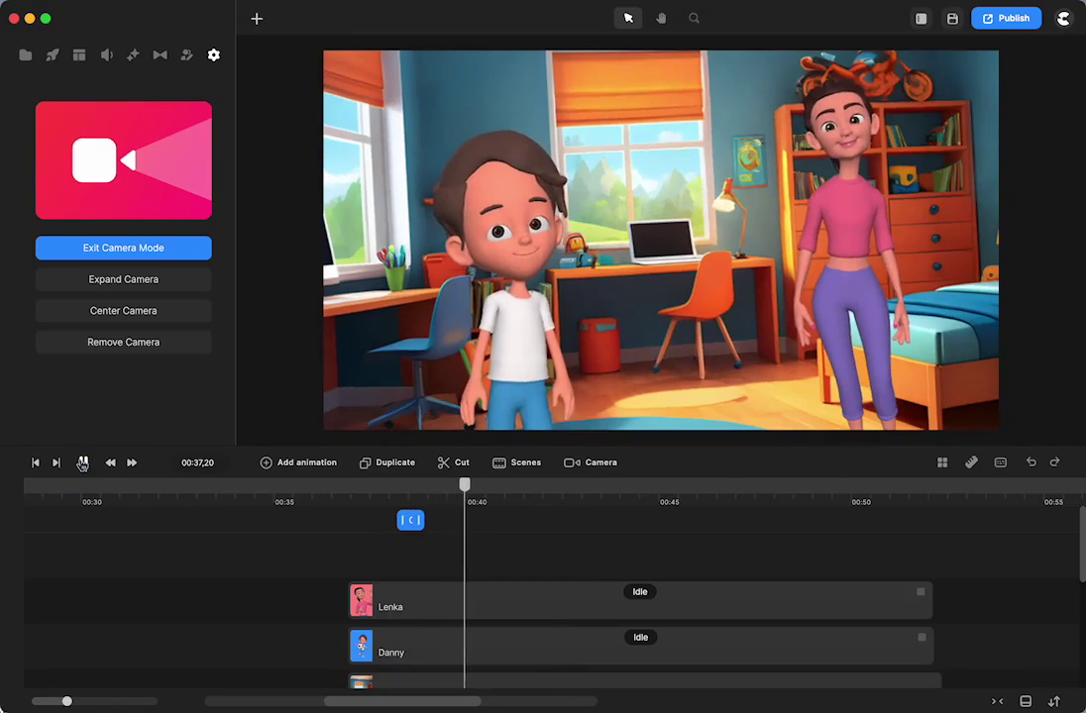
click(83, 463)
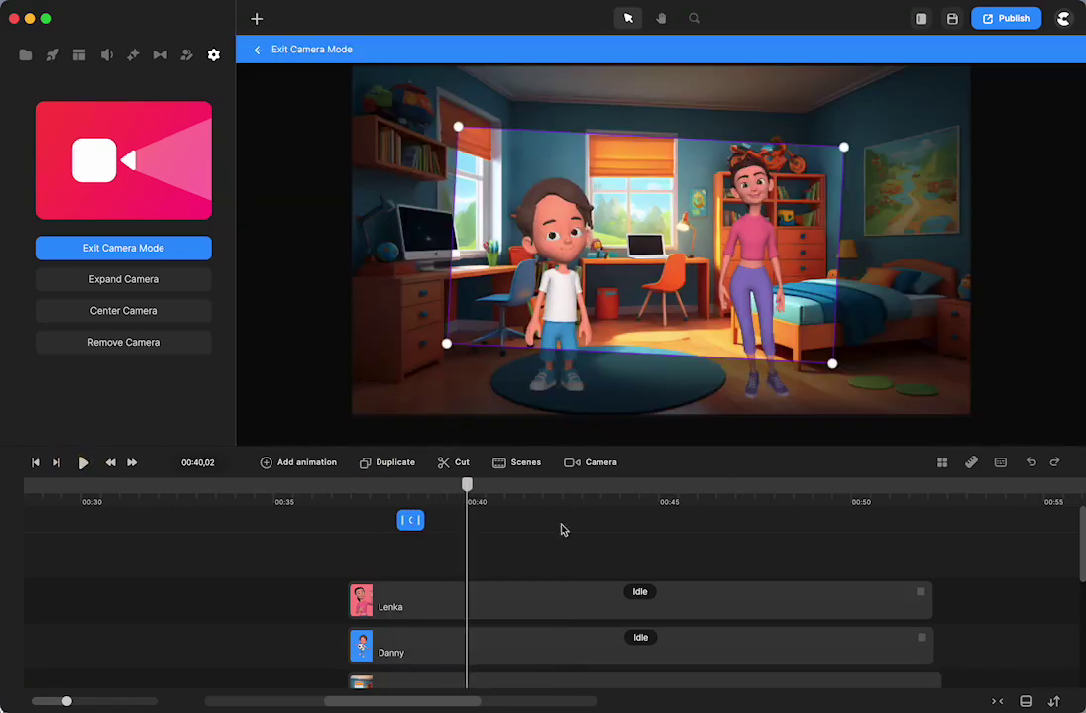
- Add a camera keyframe around 00:42 and expand the camera to frame the whole bedroom
click(474, 529)
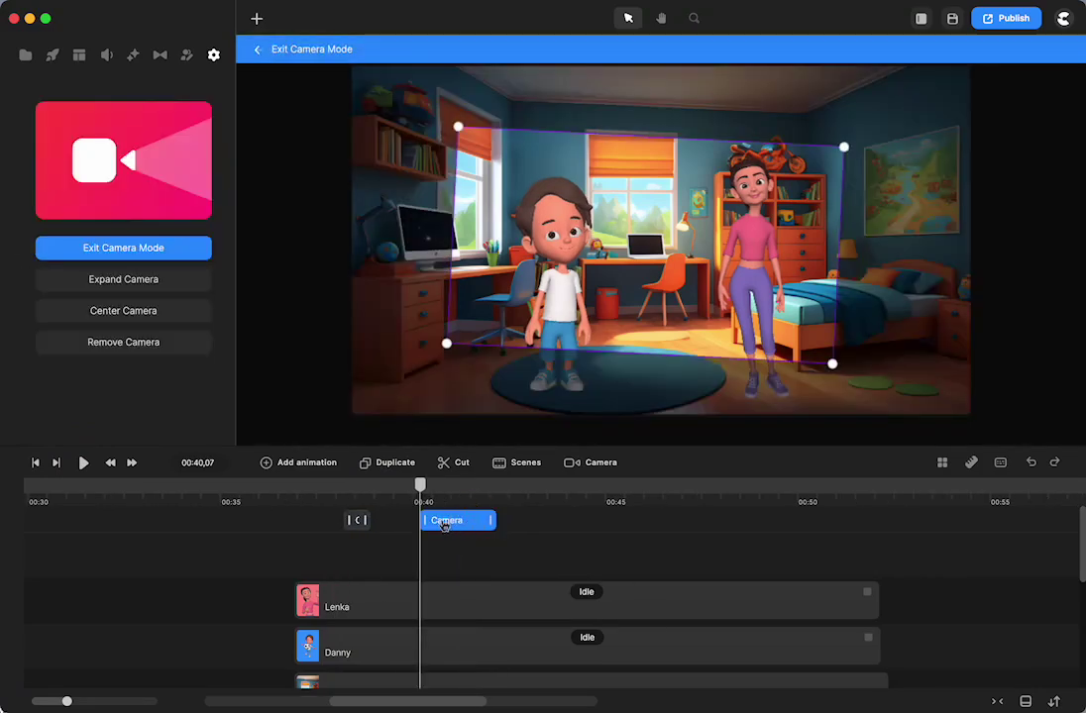
drag(420, 485, 408, 486)
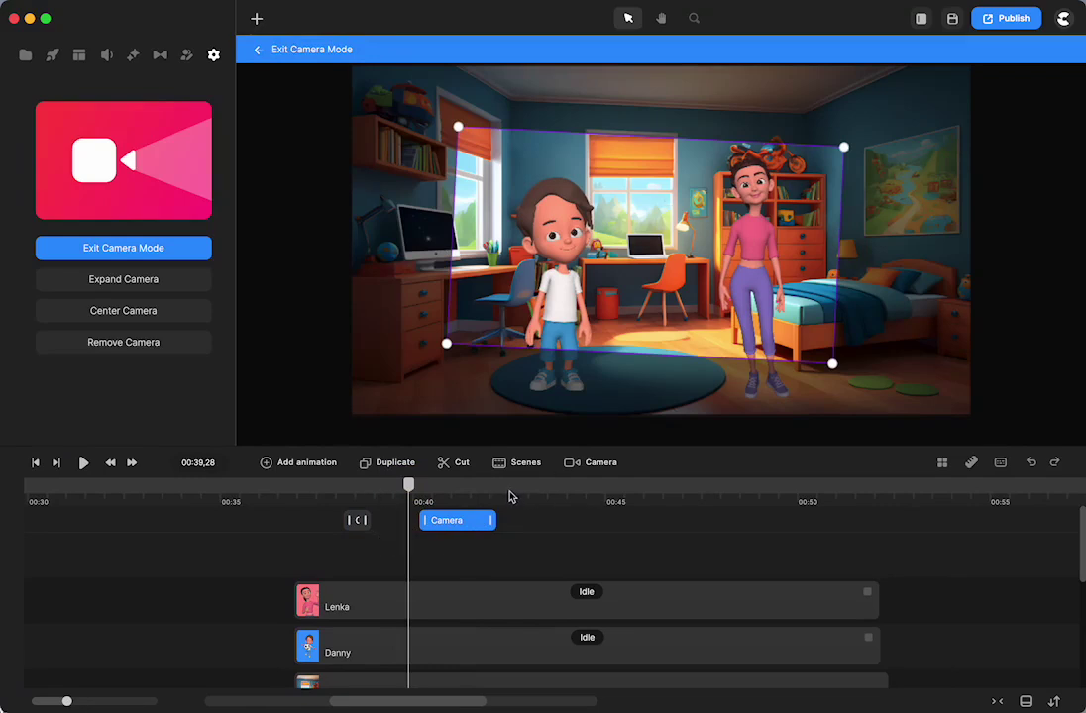
click(511, 492)
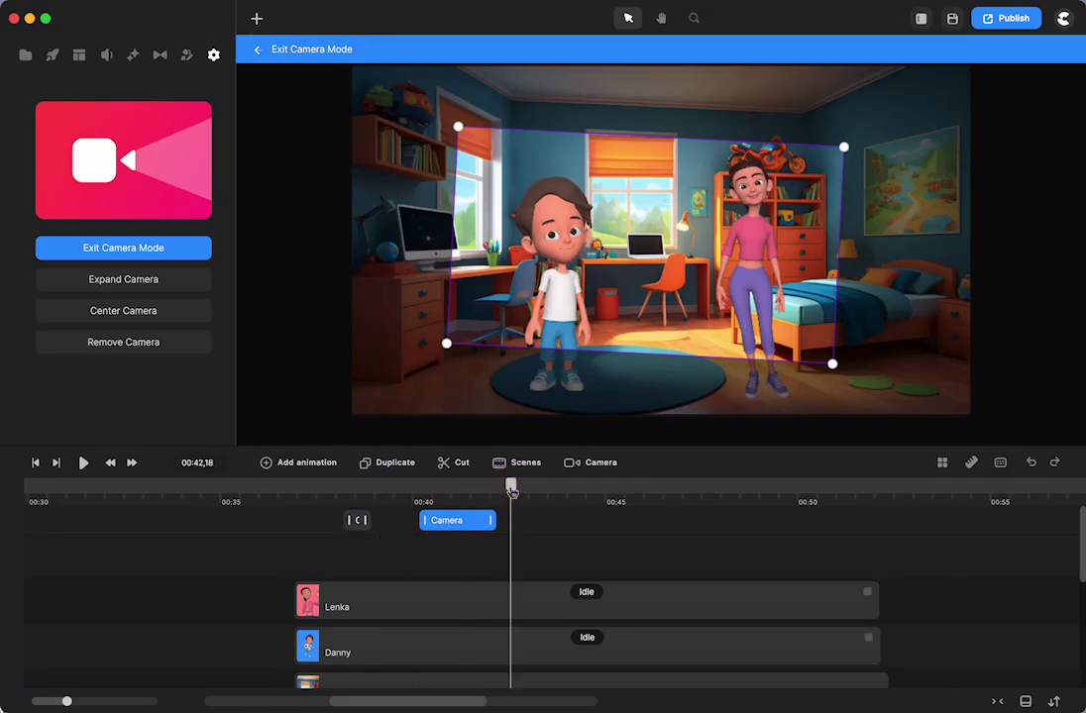
click(143, 282)
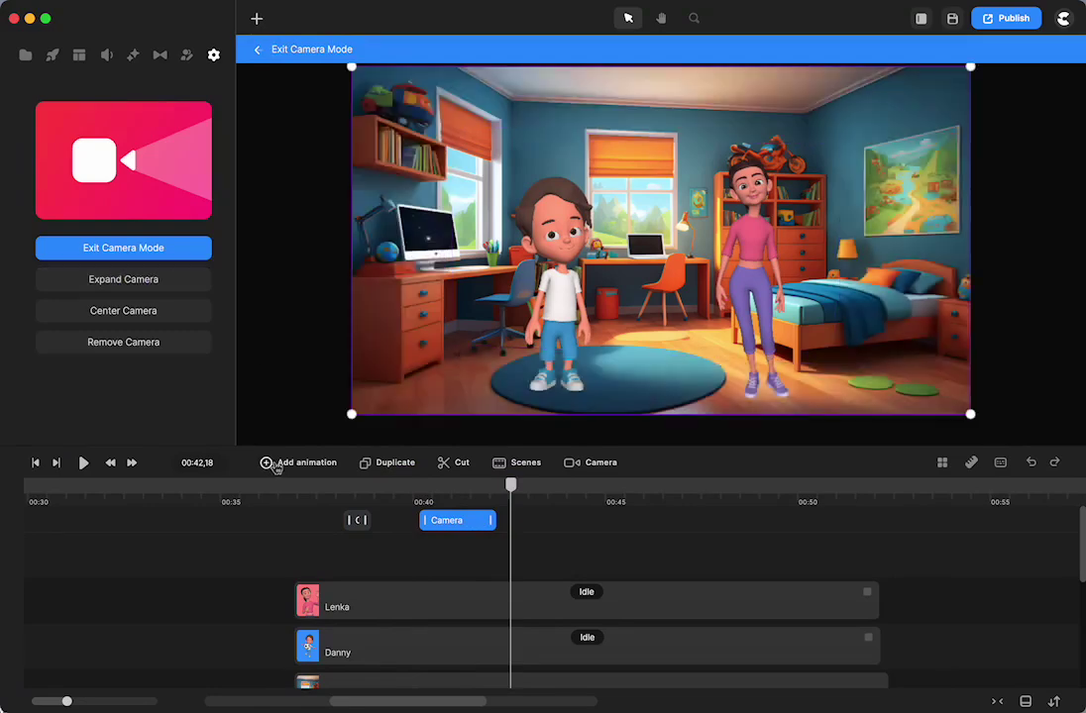
- Preview the widening camera transition from 00:38,02 to about 00:42
click(336, 486)
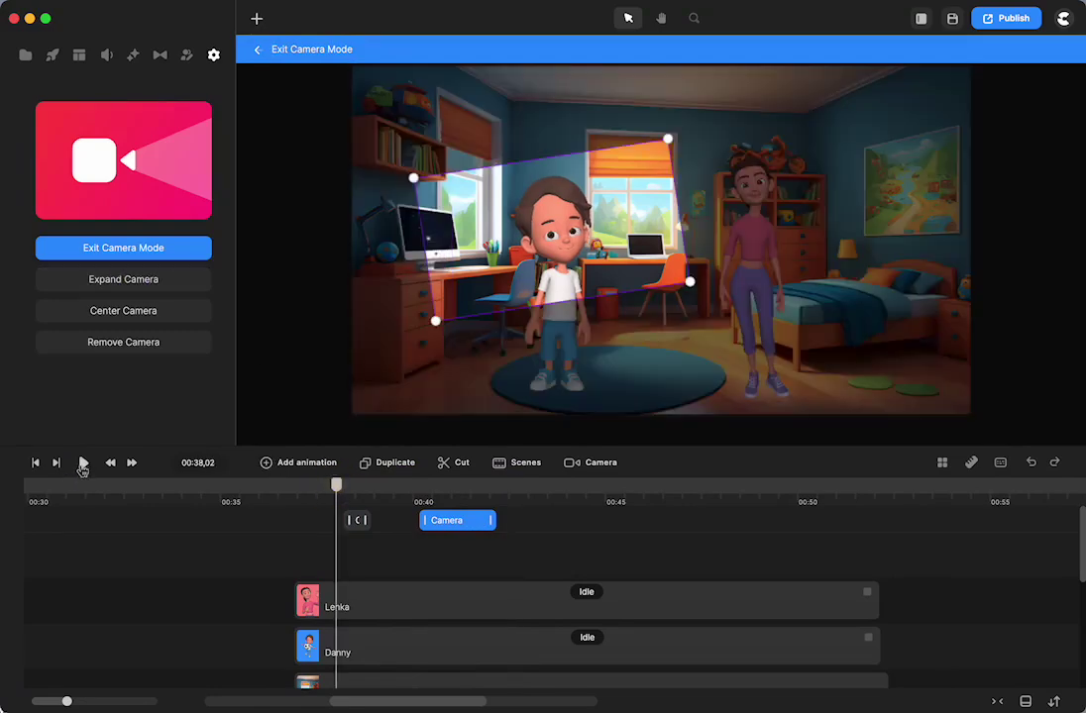
click(82, 464)
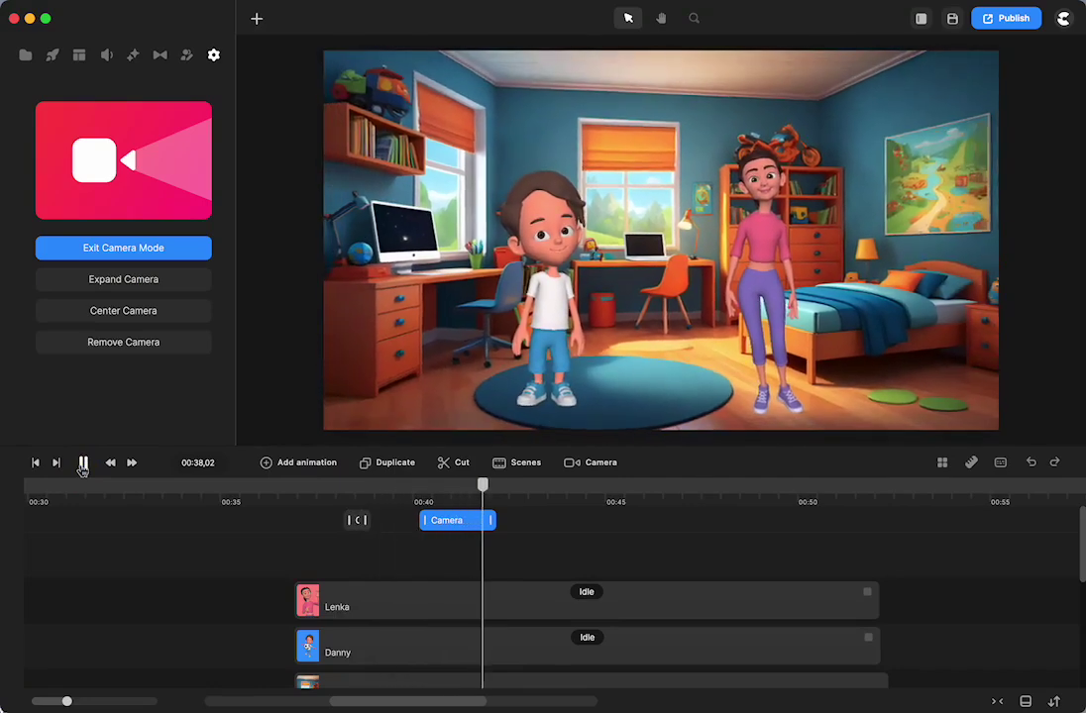
click(83, 464)
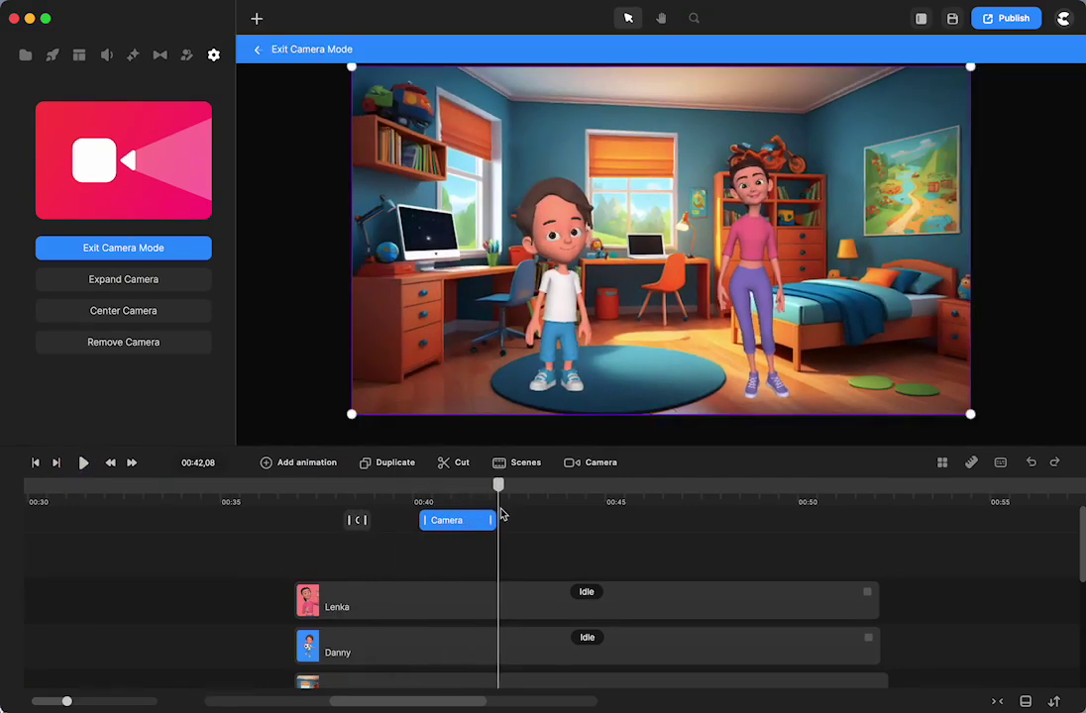
- Select the camera clip and try shifting it along the timeline
click(502, 531)
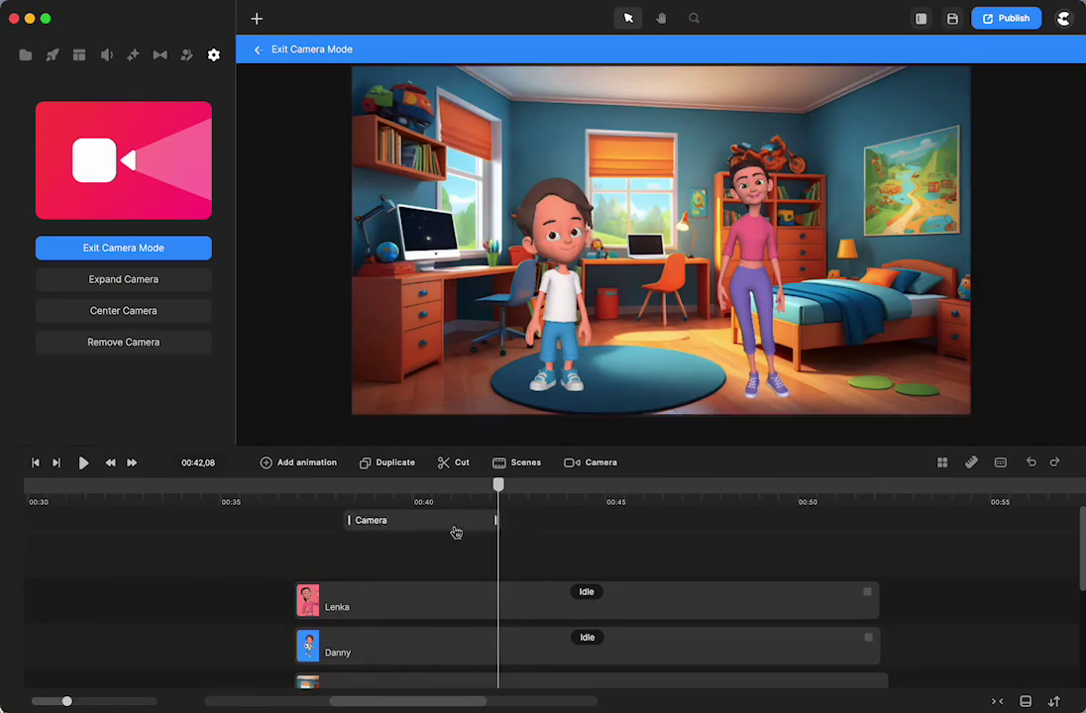
click(497, 518)
drag(497, 518, 412, 485)
- Add another camera keyframe near 00:41,08 using Expand Camera to show the full bedroom
click(464, 529)
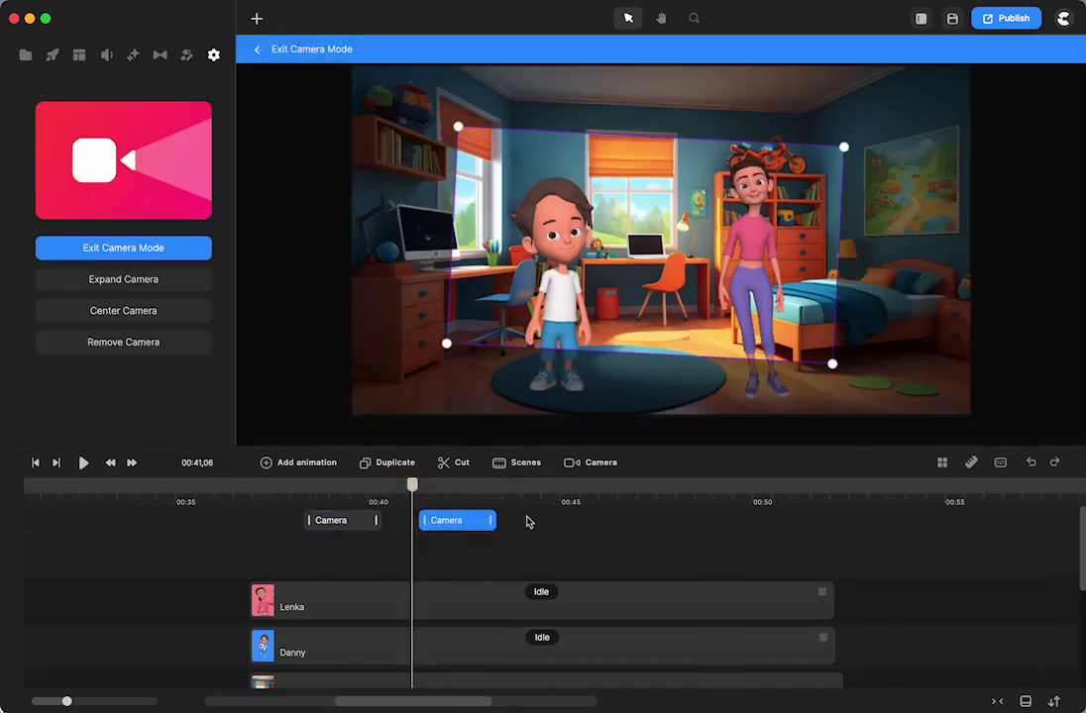
drag(517, 492, 414, 488)
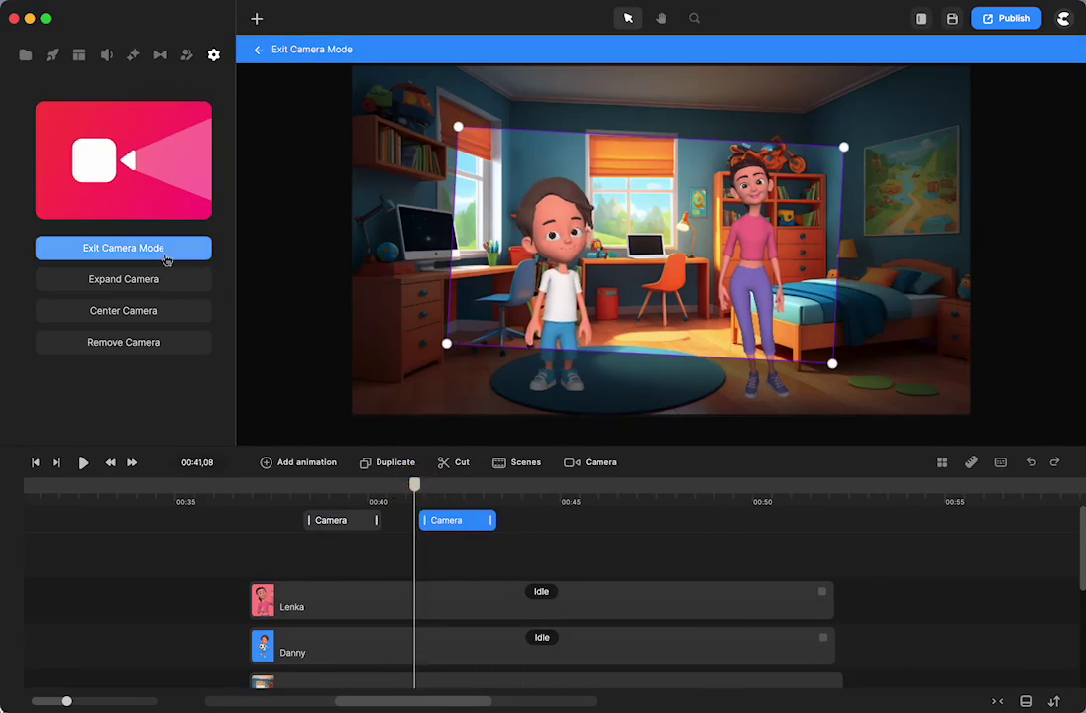
click(146, 282)
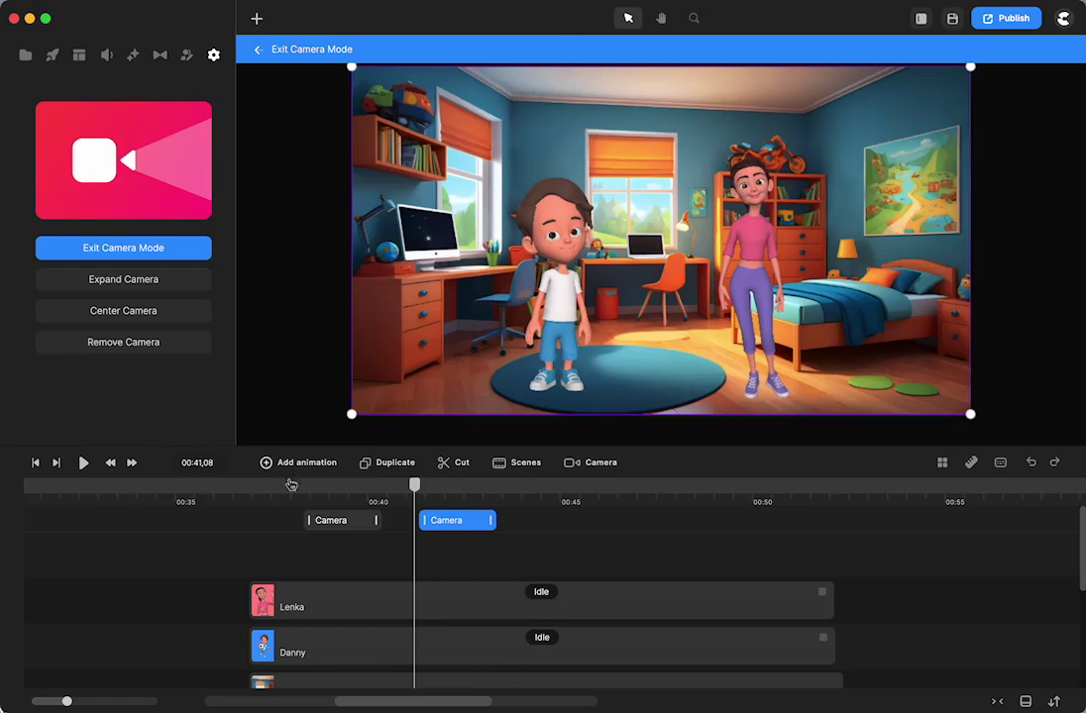
- Preview from 00:37,20, watching the full-bedroom view zoom back in toward Danny and Lenka
click(277, 489)
click(85, 462)
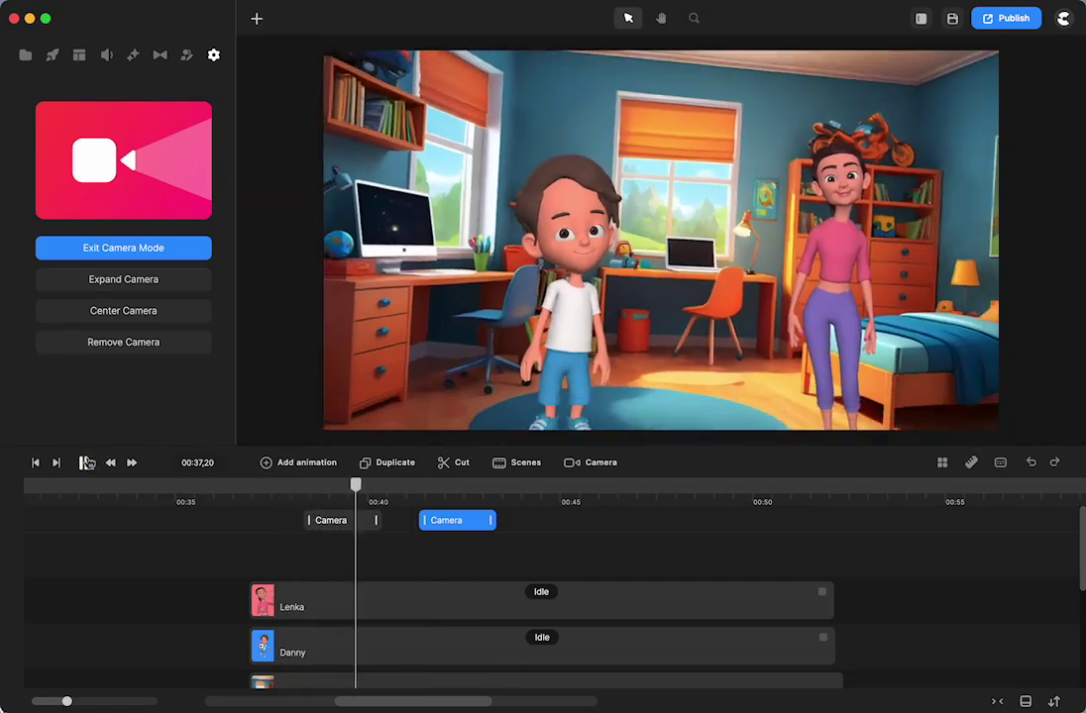
click(88, 462)
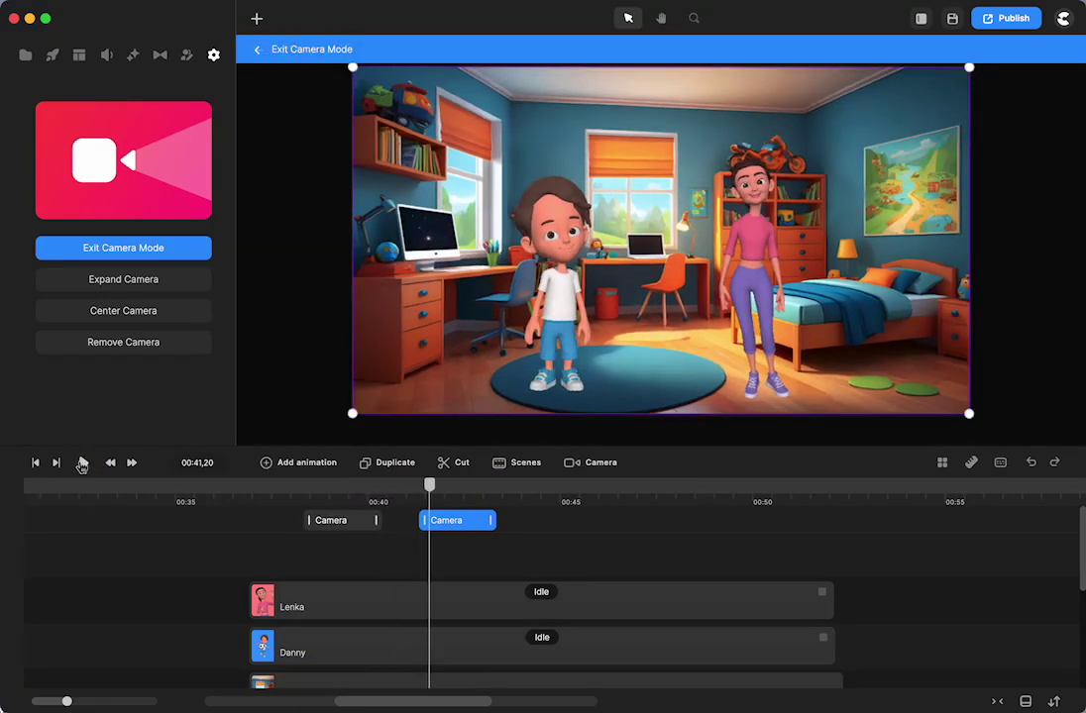
click(82, 462)
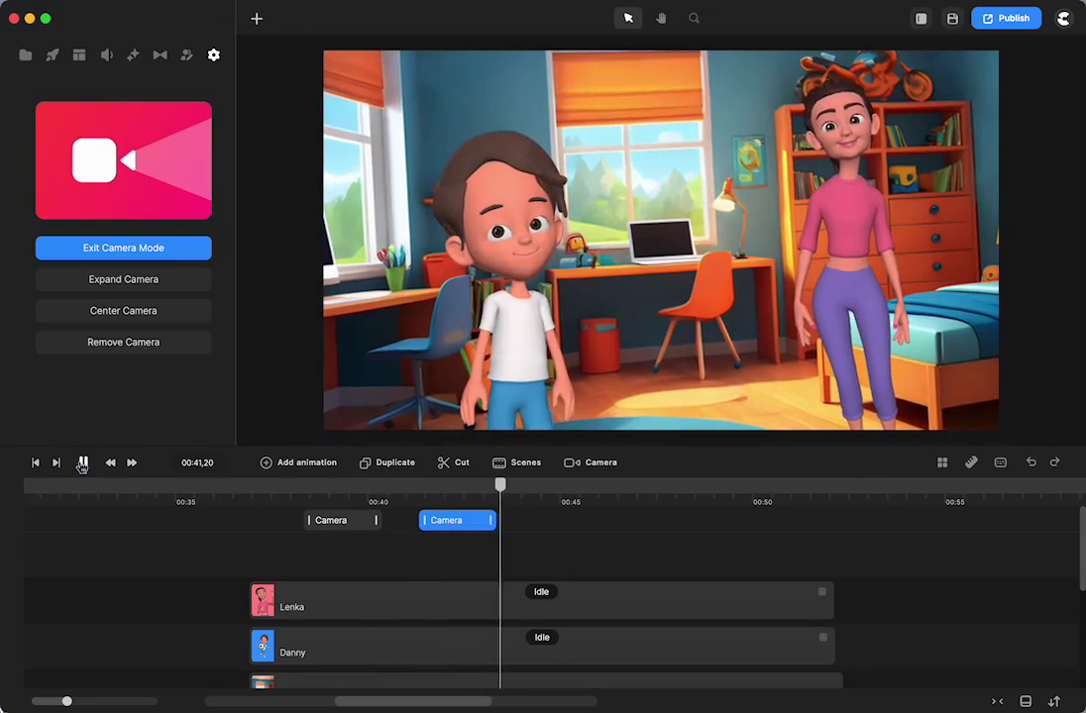
click(82, 462)
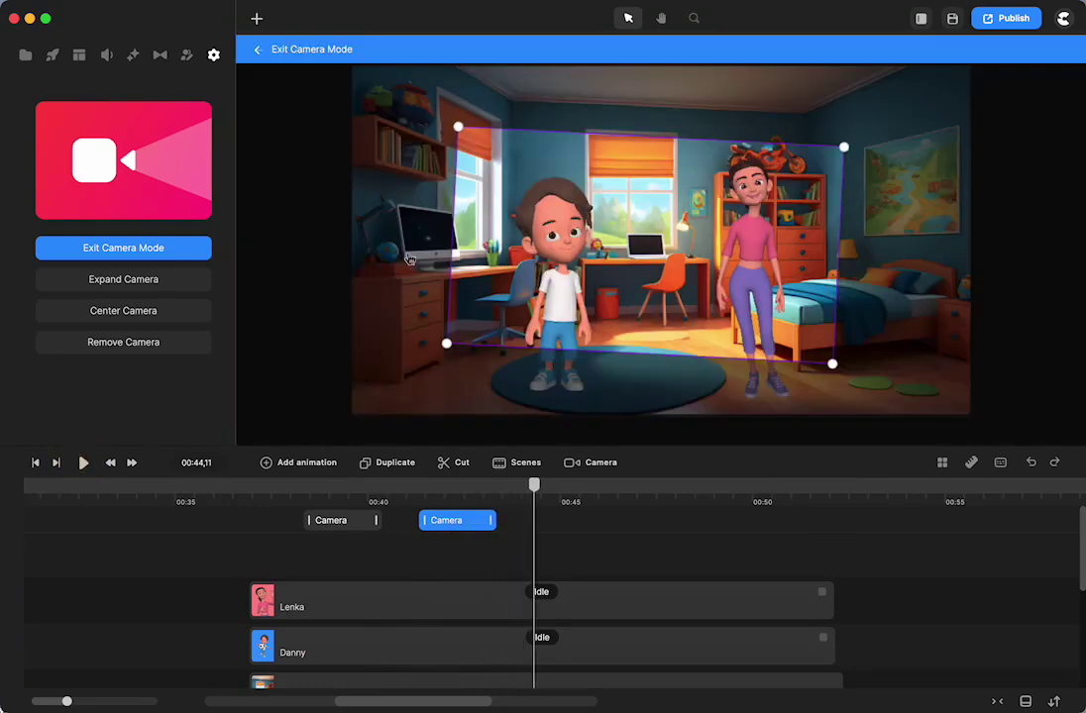